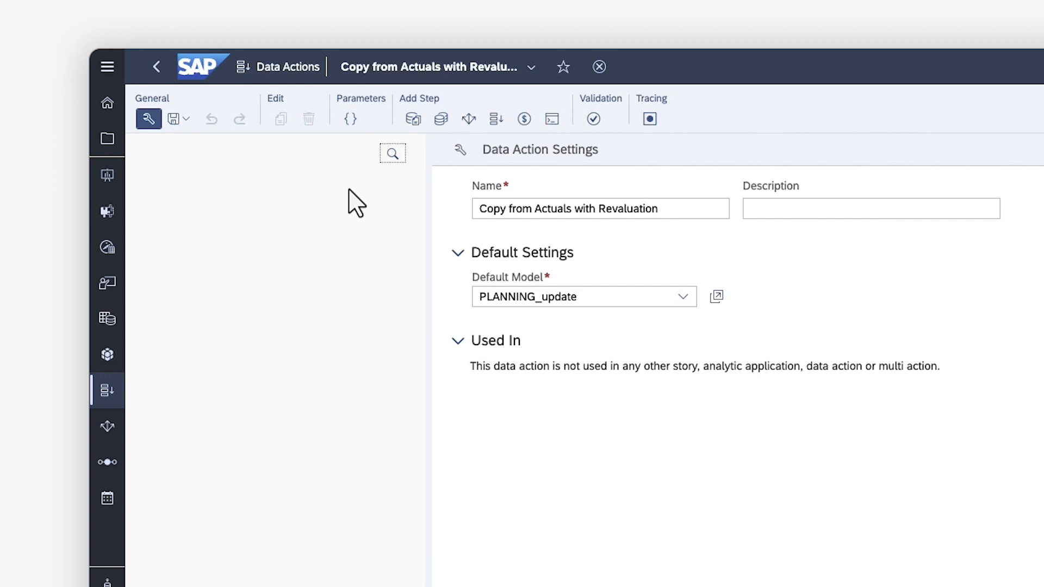
Step: Add a copy step to the data action and delete it again
{"action": "left_click", "coordinate": [413, 128]}
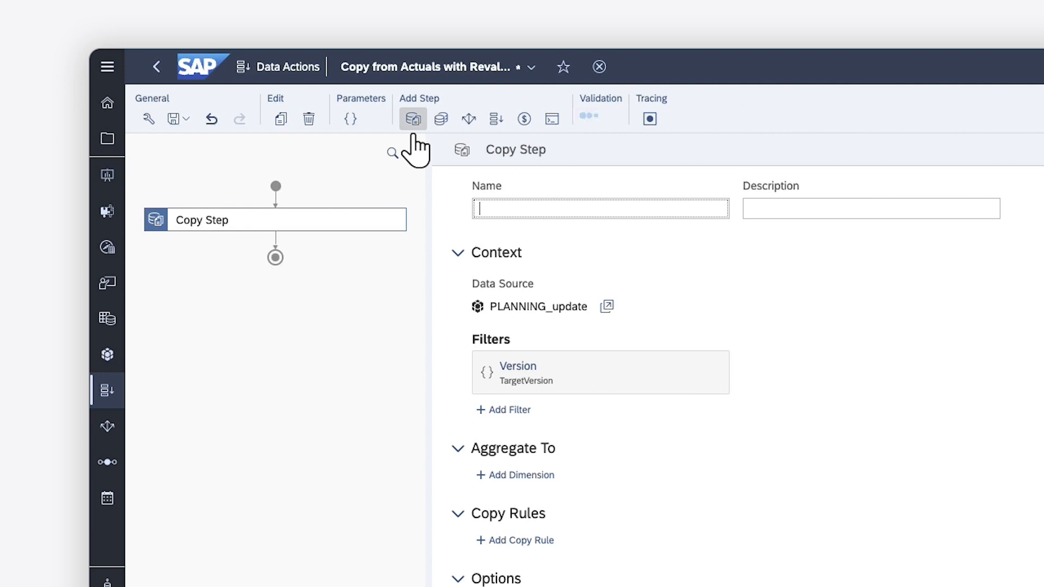
{"action": "left_click", "coordinate": [306, 119]}
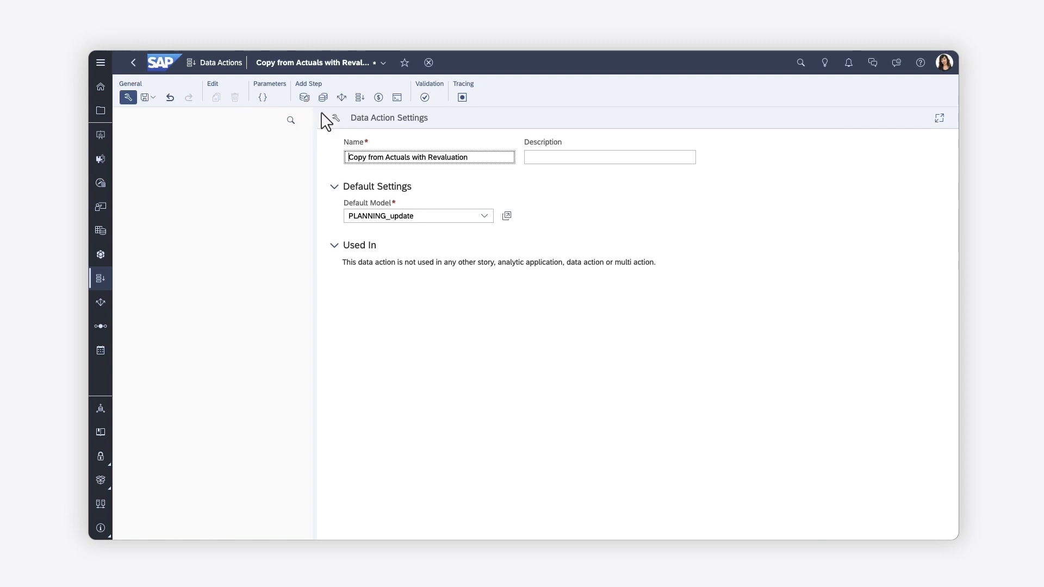
Step: Add an advanced formulas step named "Copy from Actuals with Revaluation" and save the data action
{"action": "left_click", "coordinate": [397, 98]}
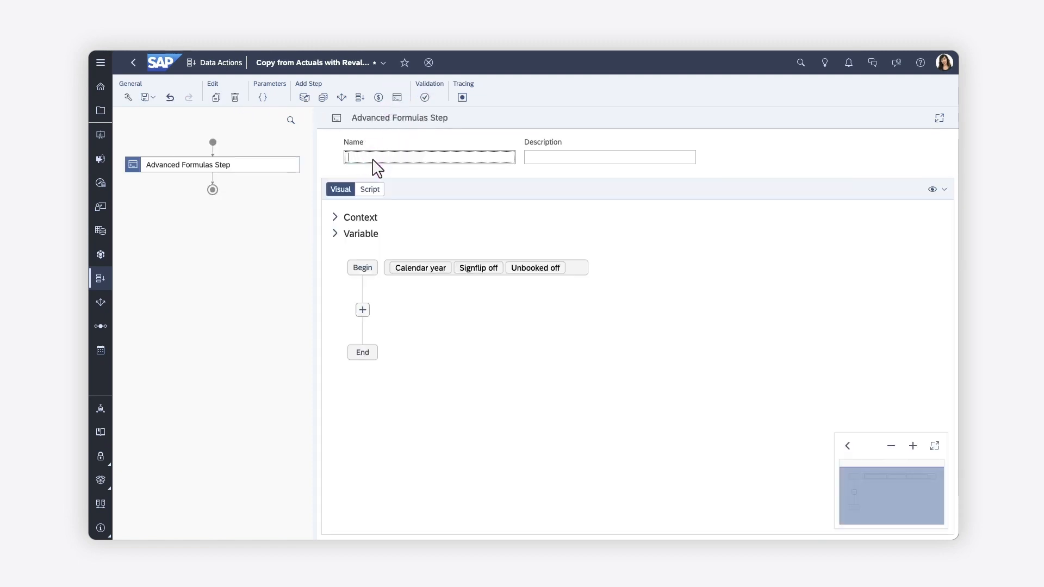
{"action": "type", "text": "Copy from Actuals with Reva"}
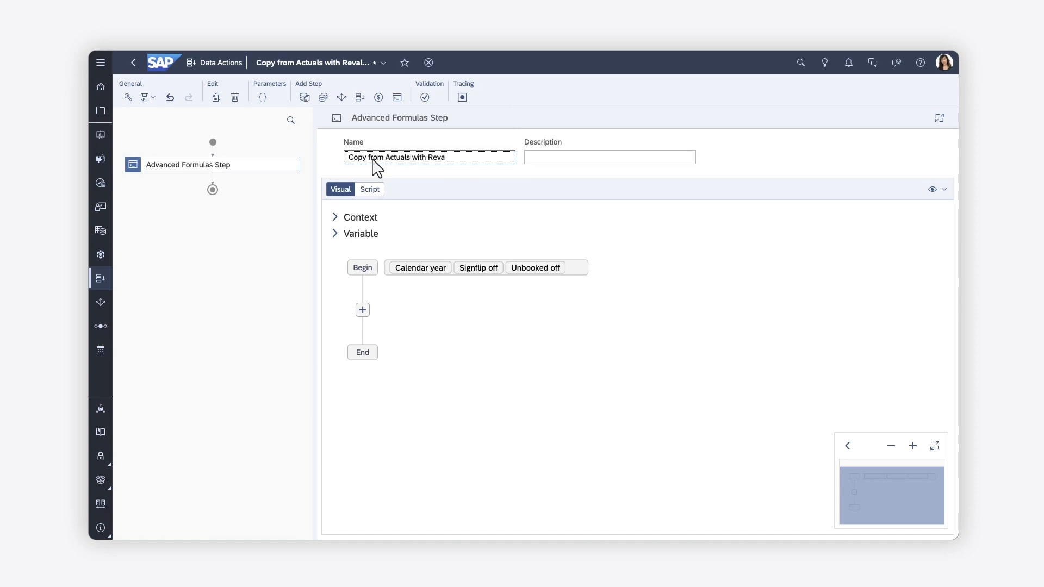
{"action": "type", "text": "luation"}
{"action": "left_click", "coordinate": [153, 98]}
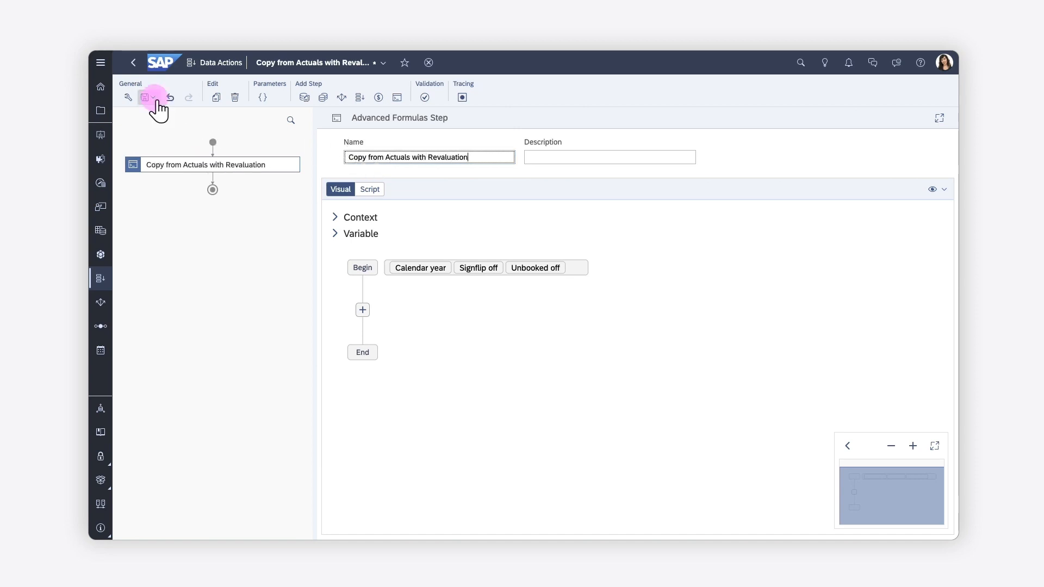
{"action": "left_click", "coordinate": [153, 110]}
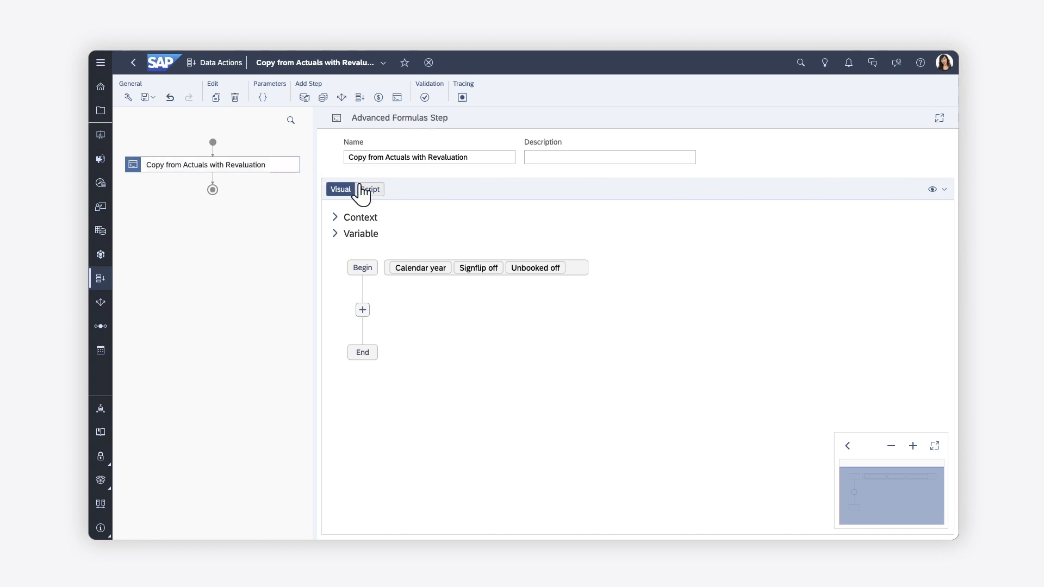
Step: Check the step's script view, return to the visual view, and add a GL_Account context filter for member FPA1/022 Gross Revenue
{"action": "left_click", "coordinate": [370, 190]}
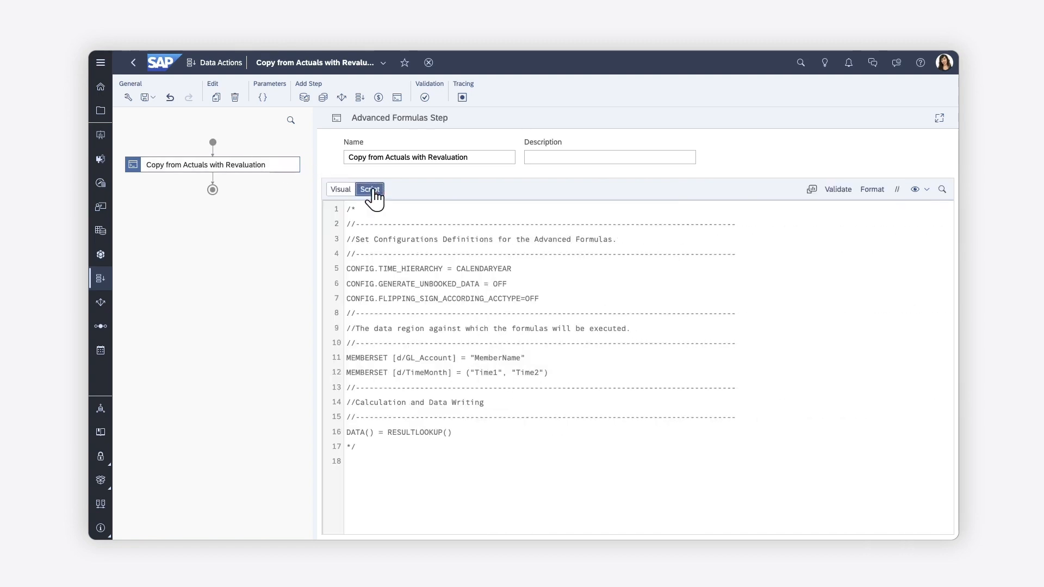
{"action": "left_click", "coordinate": [341, 190]}
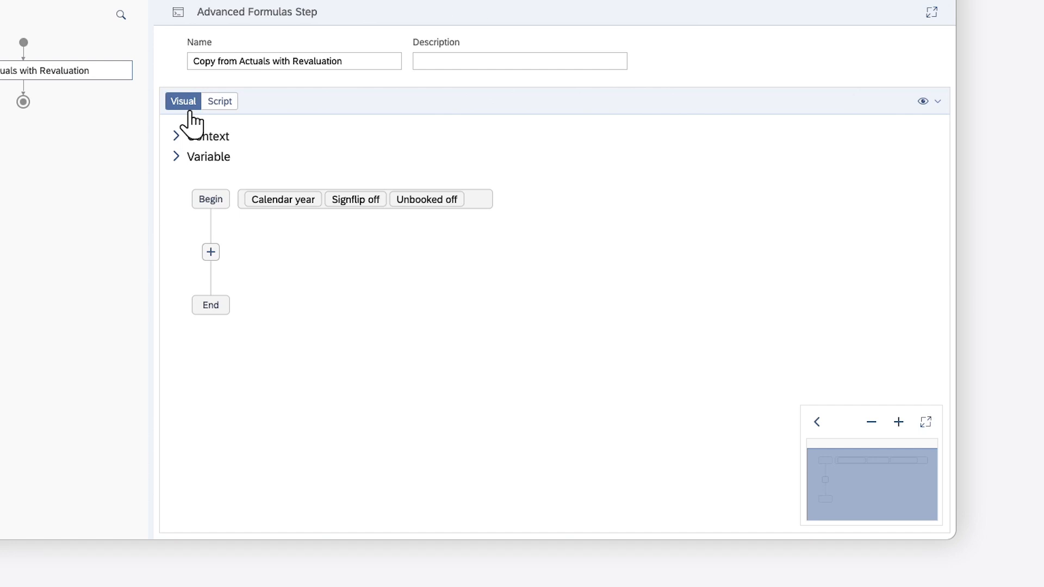
{"action": "left_click", "coordinate": [174, 137]}
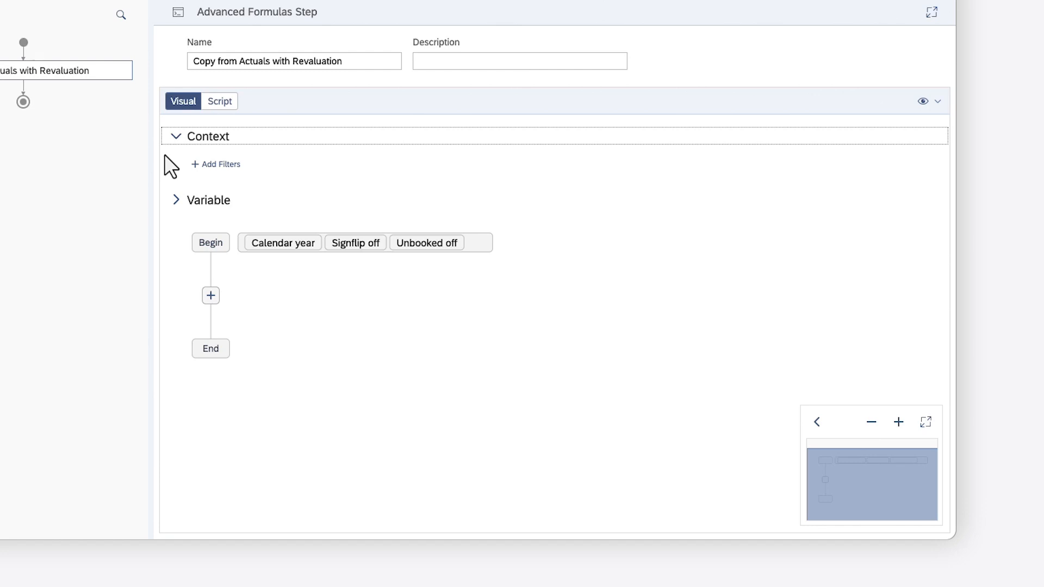
{"action": "left_click", "coordinate": [215, 165]}
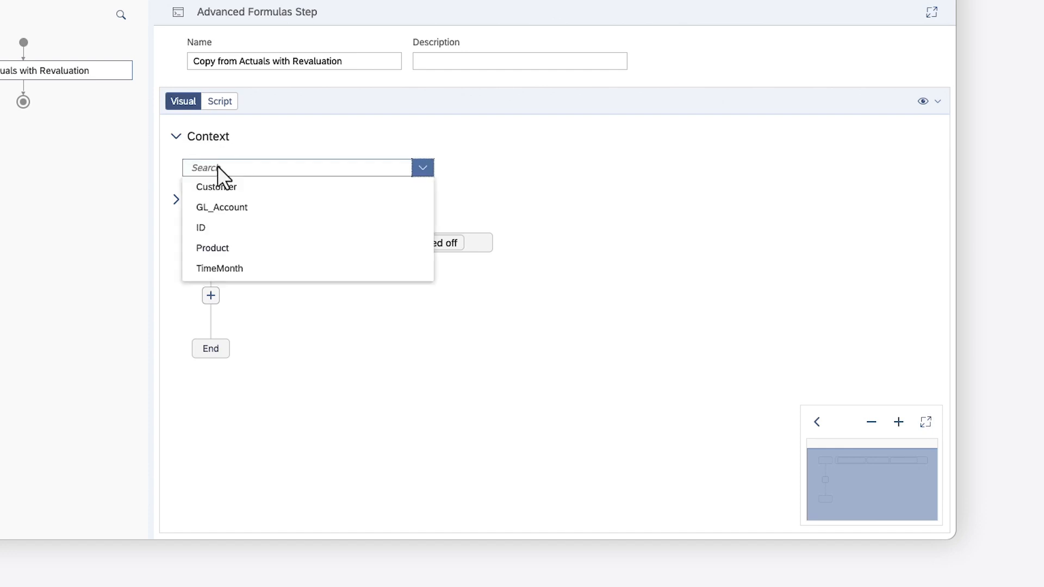
{"action": "left_click", "coordinate": [217, 207]}
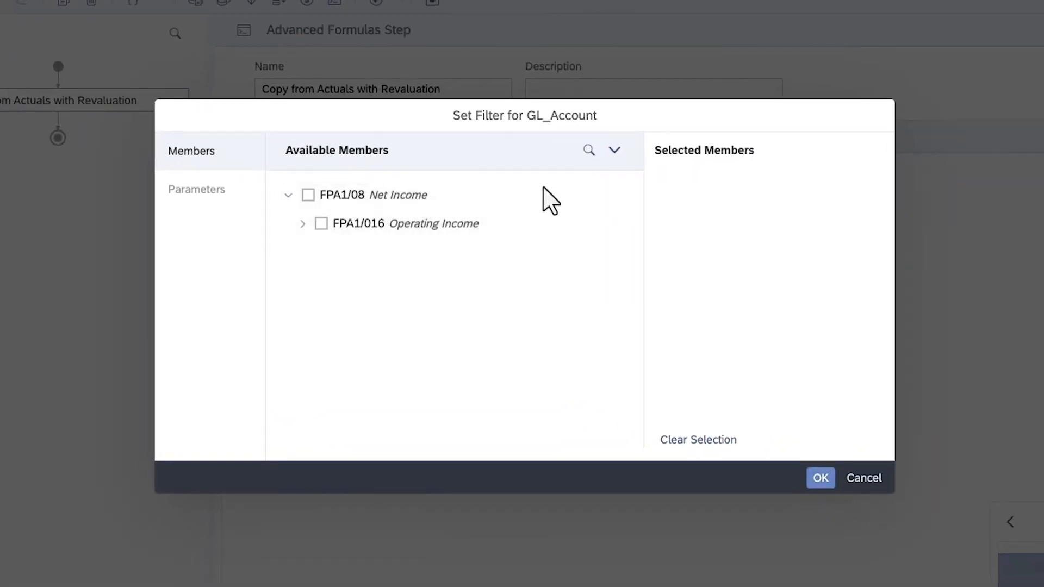
{"action": "left_click", "coordinate": [587, 151]}
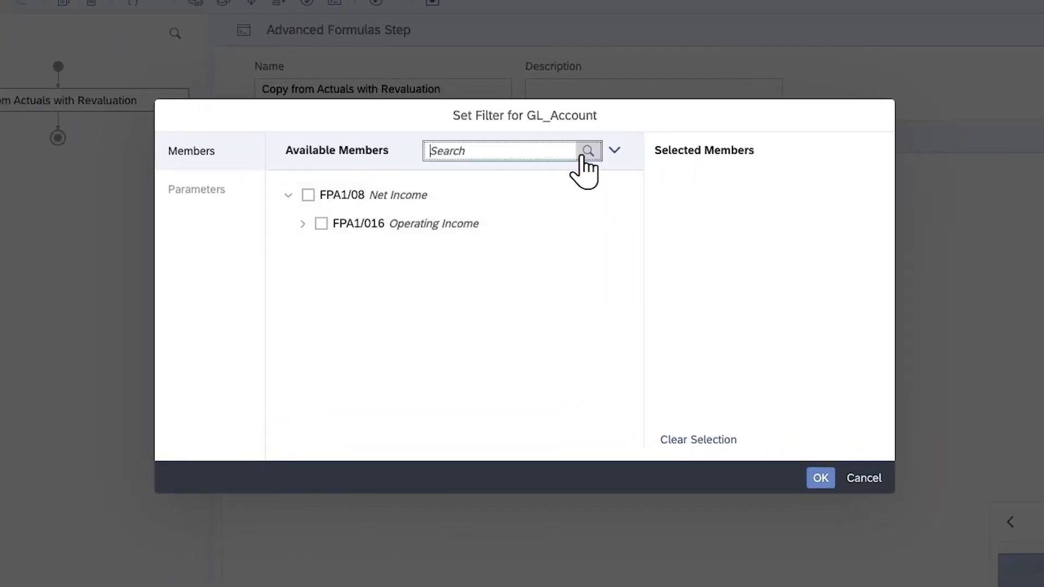
{"action": "type", "text": "Revenue"}
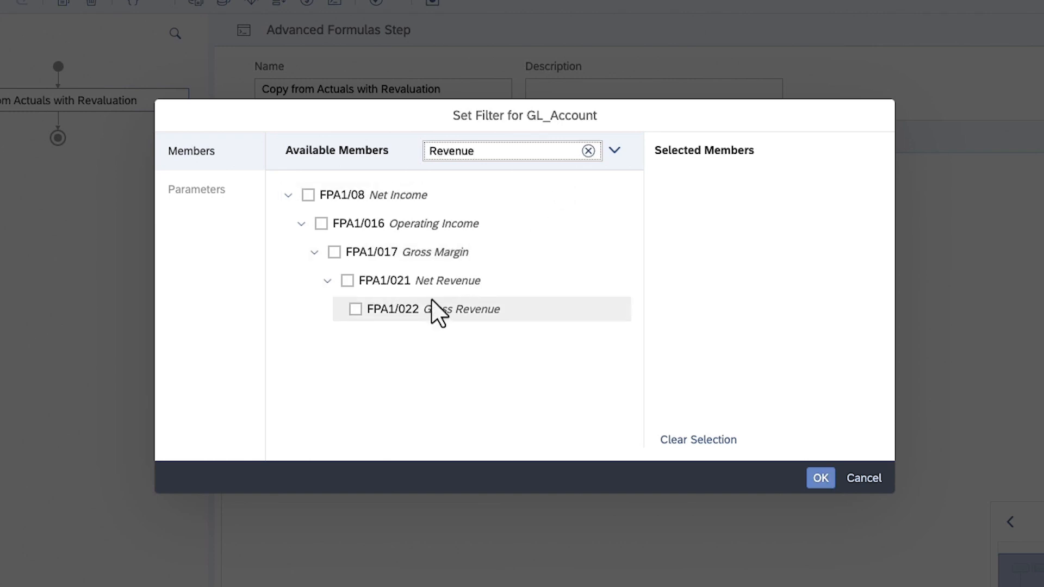
{"action": "left_click", "coordinate": [356, 309]}
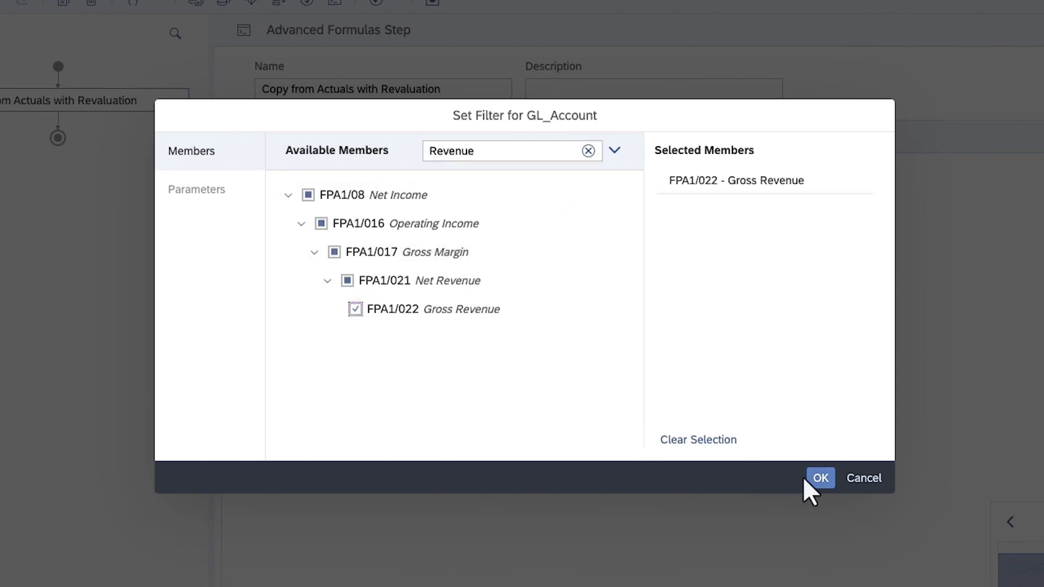
{"action": "left_click", "coordinate": [822, 482]}
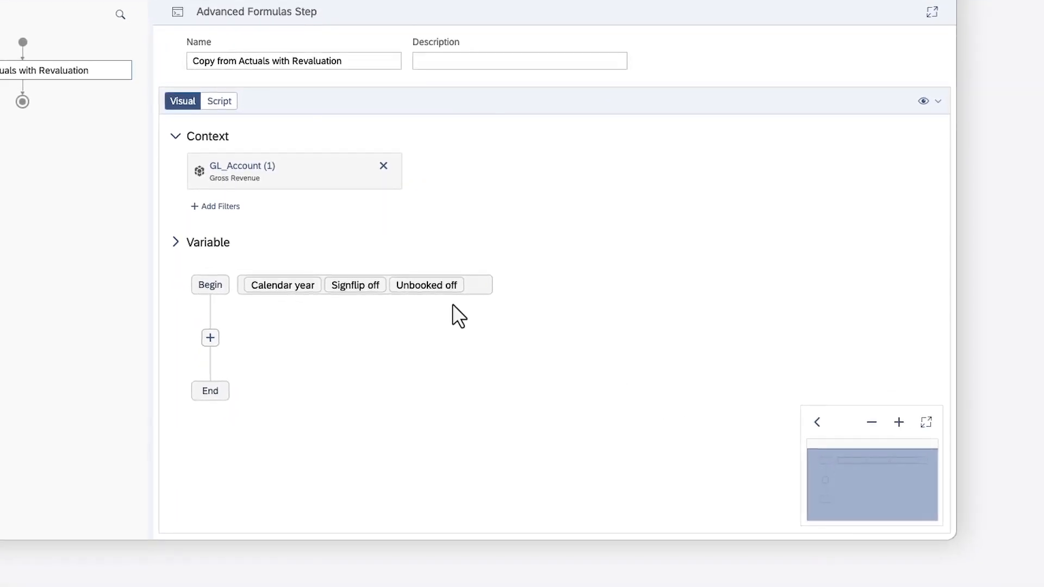
Step: Add a TimeMonth context filter that uses the FromDate parameter
{"action": "left_click", "coordinate": [291, 263]}
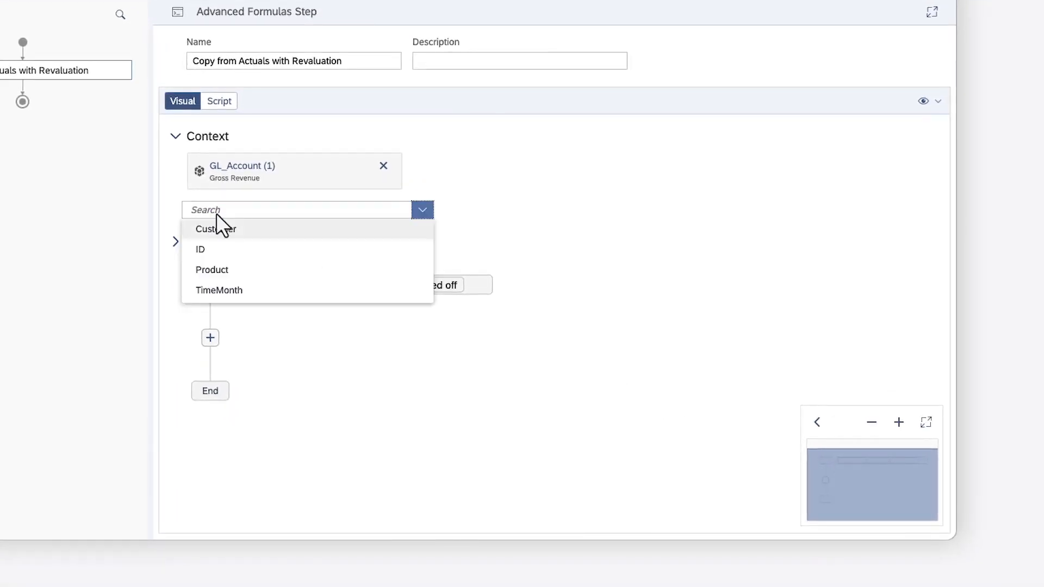
{"action": "left_click", "coordinate": [220, 292]}
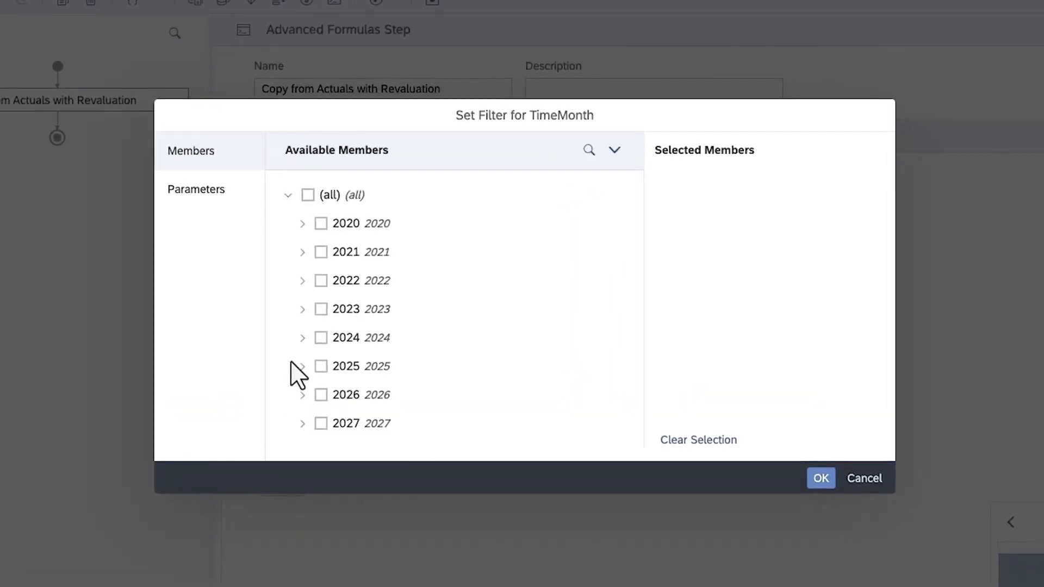
{"action": "left_click", "coordinate": [201, 205]}
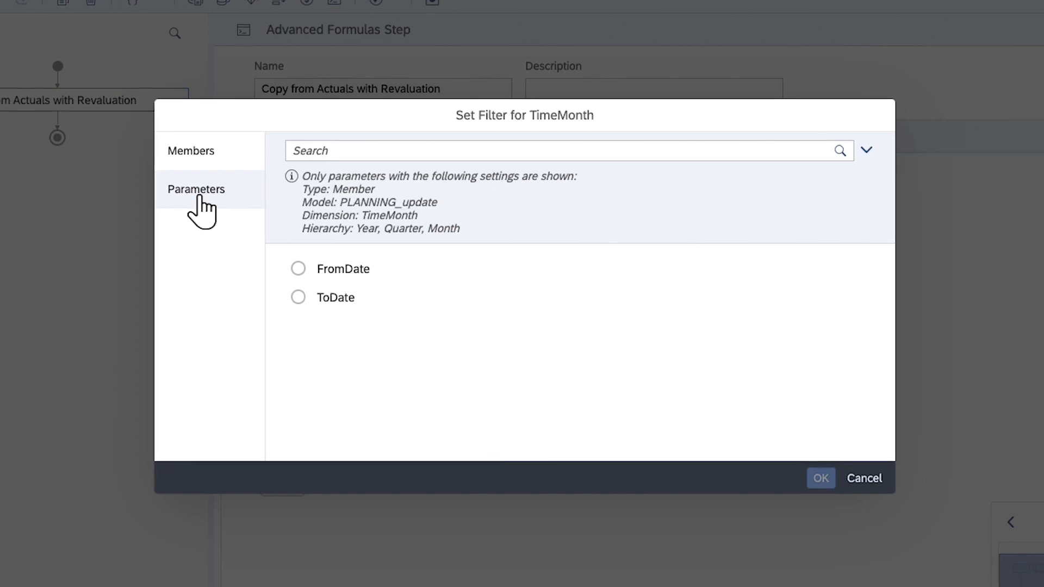
{"action": "left_click", "coordinate": [298, 269]}
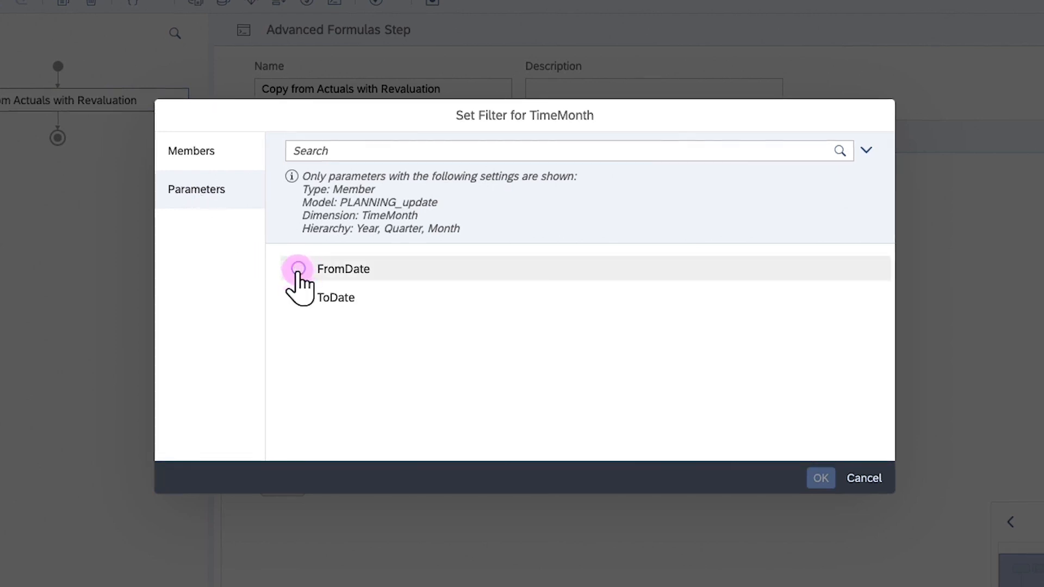
{"action": "left_click", "coordinate": [818, 479]}
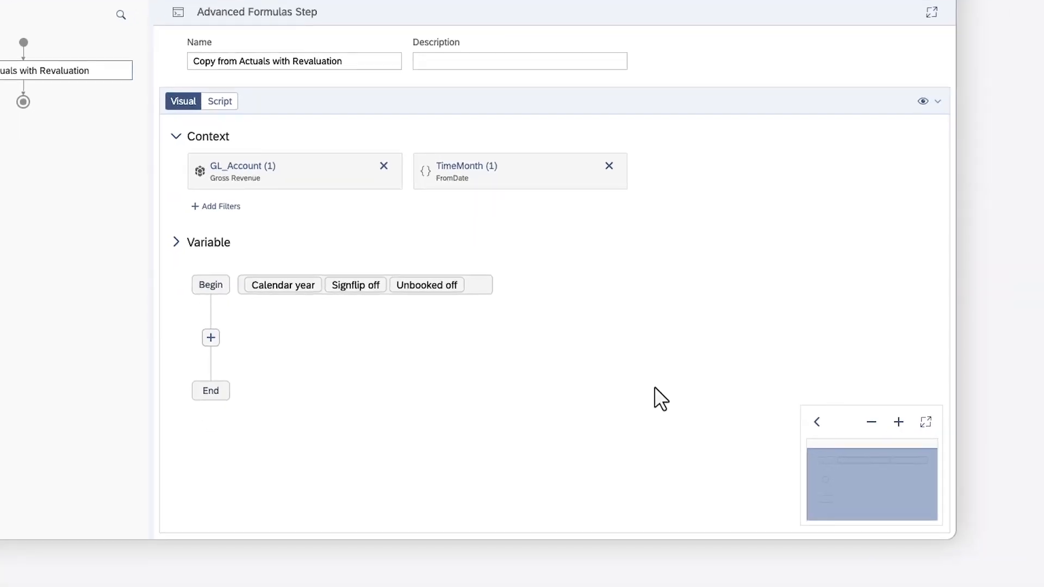
Step: Examine the types offered for a new variable and the advanced formulas configuration options, without making changes
{"action": "left_click", "coordinate": [175, 243]}
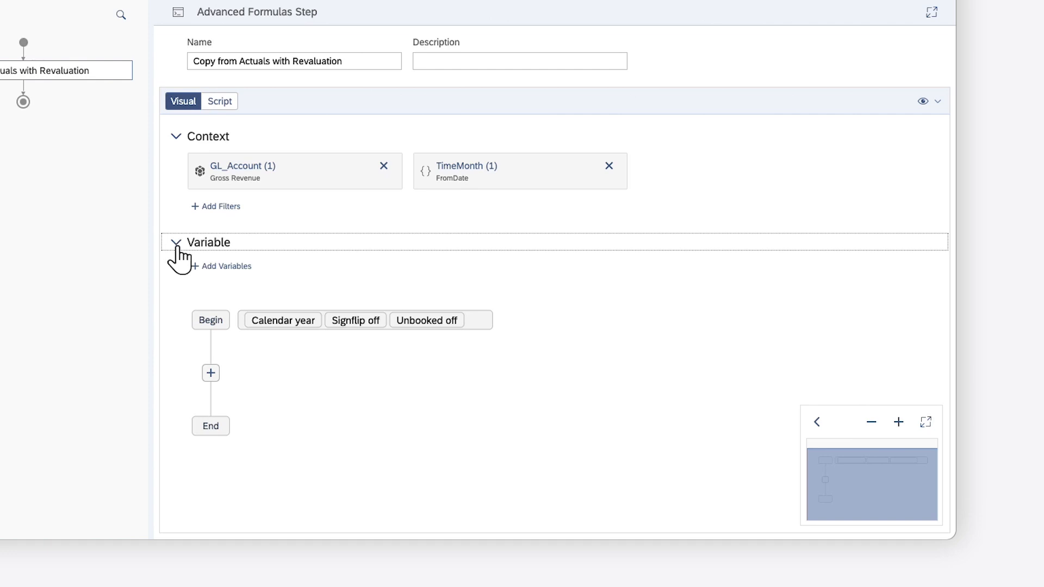
{"action": "left_click", "coordinate": [218, 266]}
{"action": "left_click", "coordinate": [647, 292]}
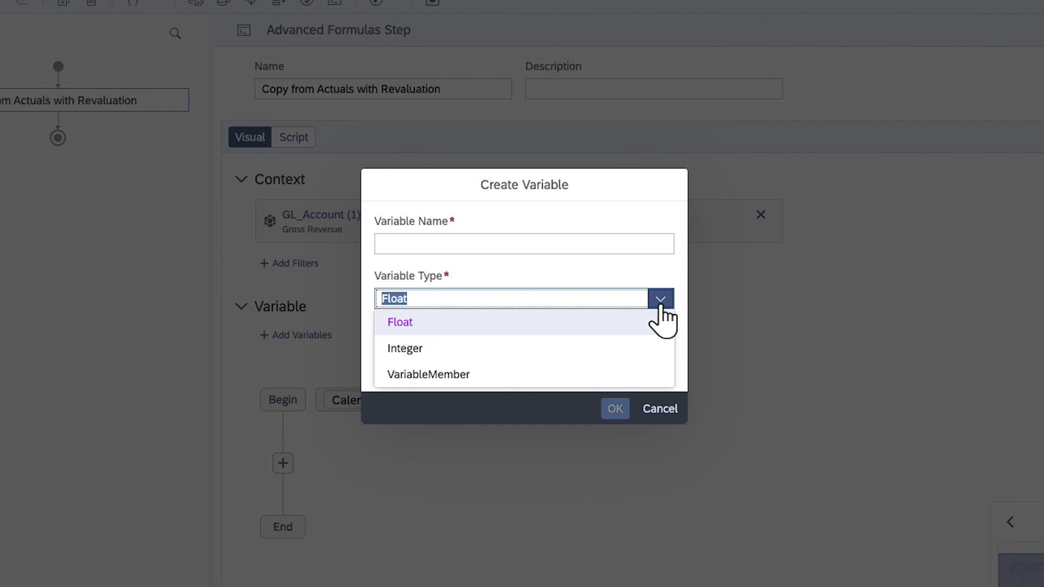
{"action": "key", "text": "Down"}
{"action": "key", "text": "Down"}
{"action": "left_click", "coordinate": [660, 306]}
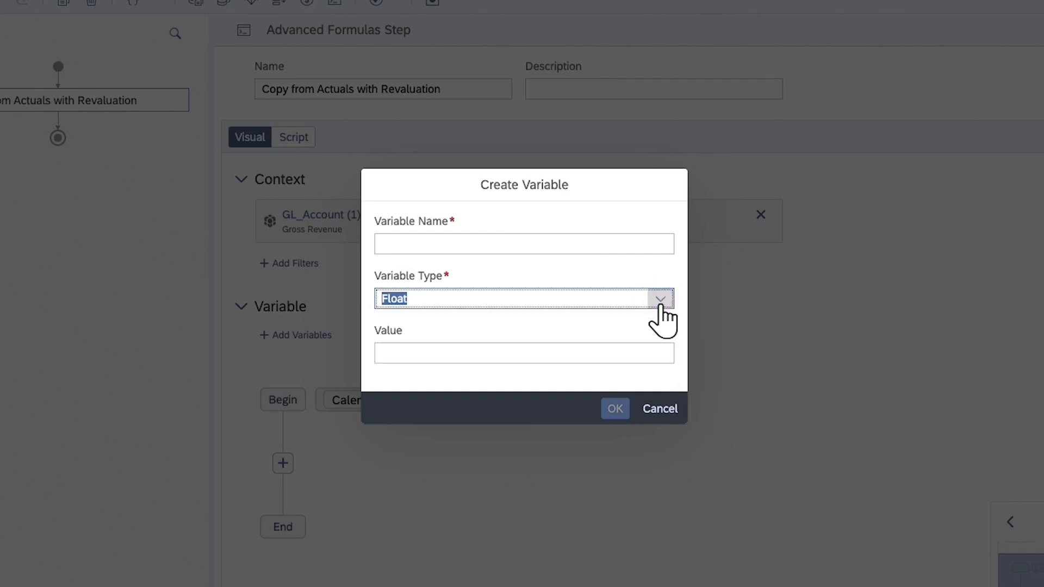
{"action": "left_click", "coordinate": [659, 409]}
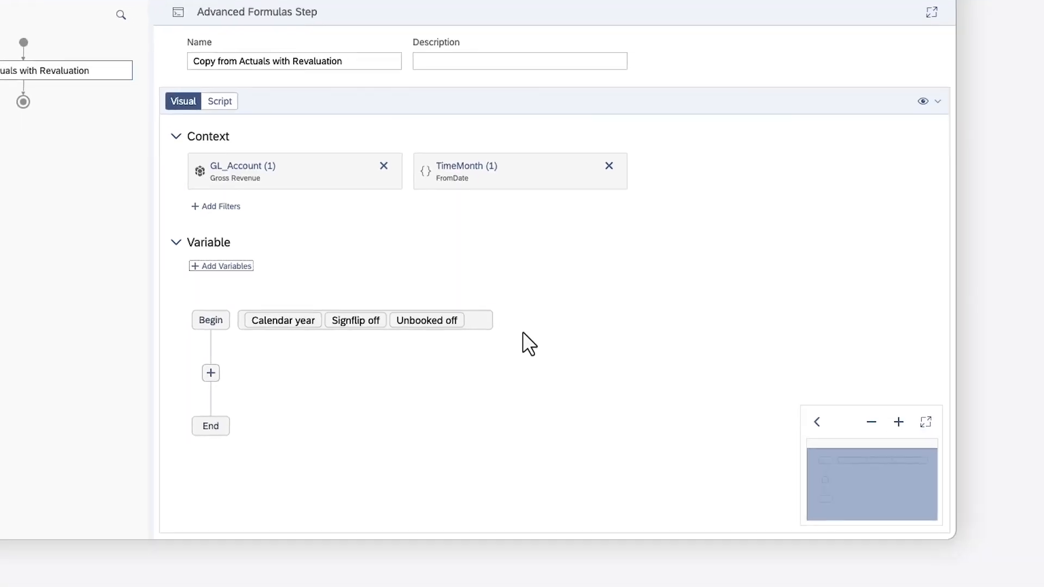
{"action": "left_click", "coordinate": [175, 243]}
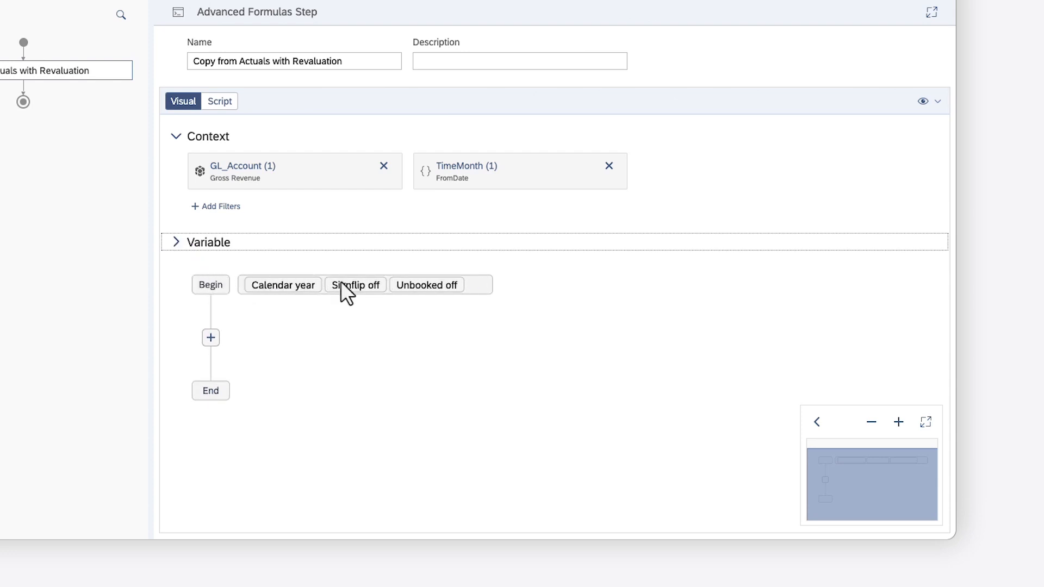
{"action": "left_click", "coordinate": [478, 284]}
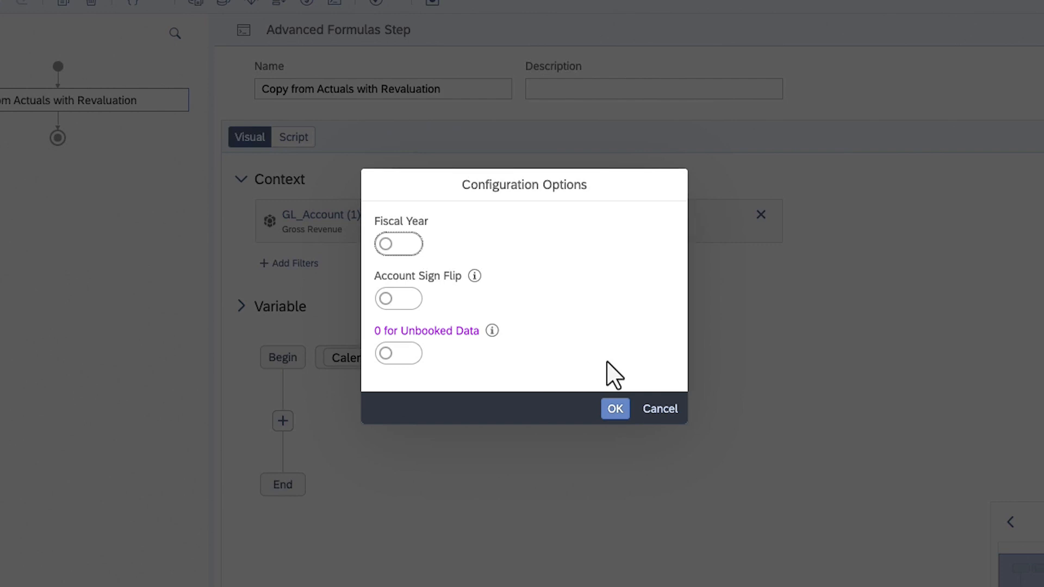
{"action": "left_click", "coordinate": [655, 409]}
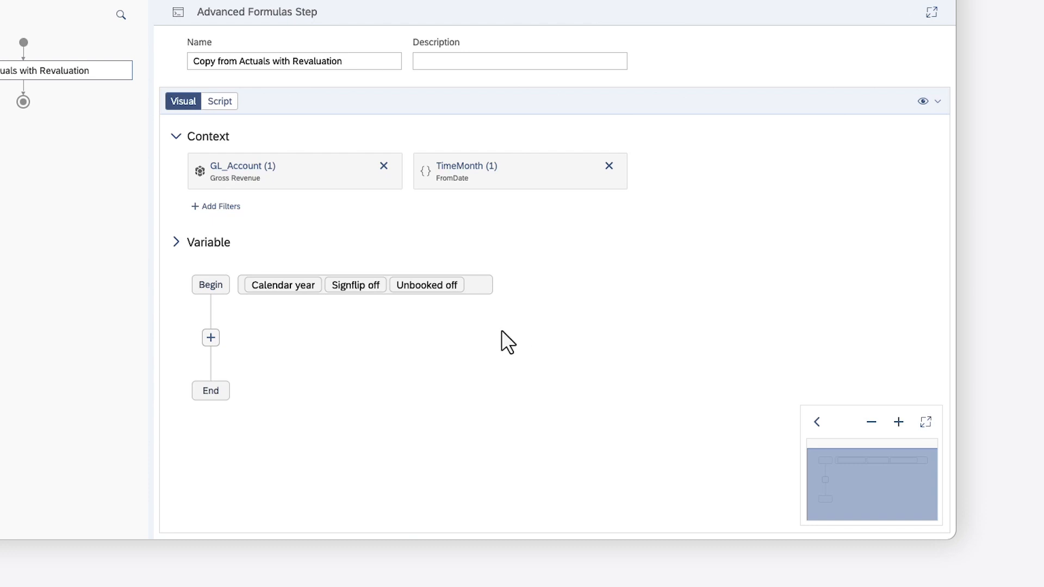
Step: Insert a calculation between Begin and End in the formula flow and remove it again
{"action": "left_click", "coordinate": [211, 337]}
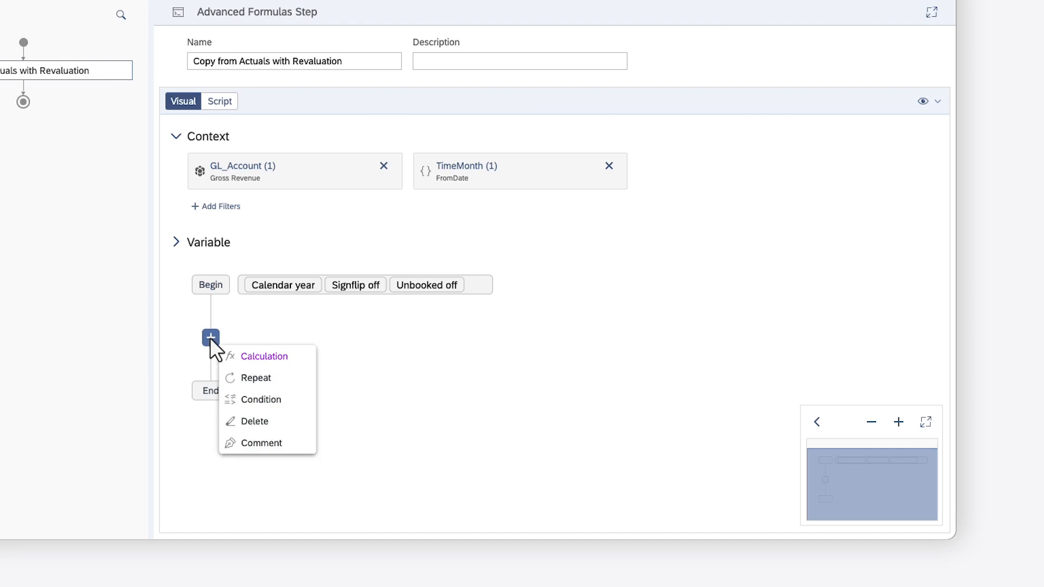
{"action": "key", "text": "Down"}
{"action": "key", "text": "Down"}
{"action": "key", "text": "Down"}
{"action": "key", "text": "Down"}
{"action": "left_click", "coordinate": [254, 356]}
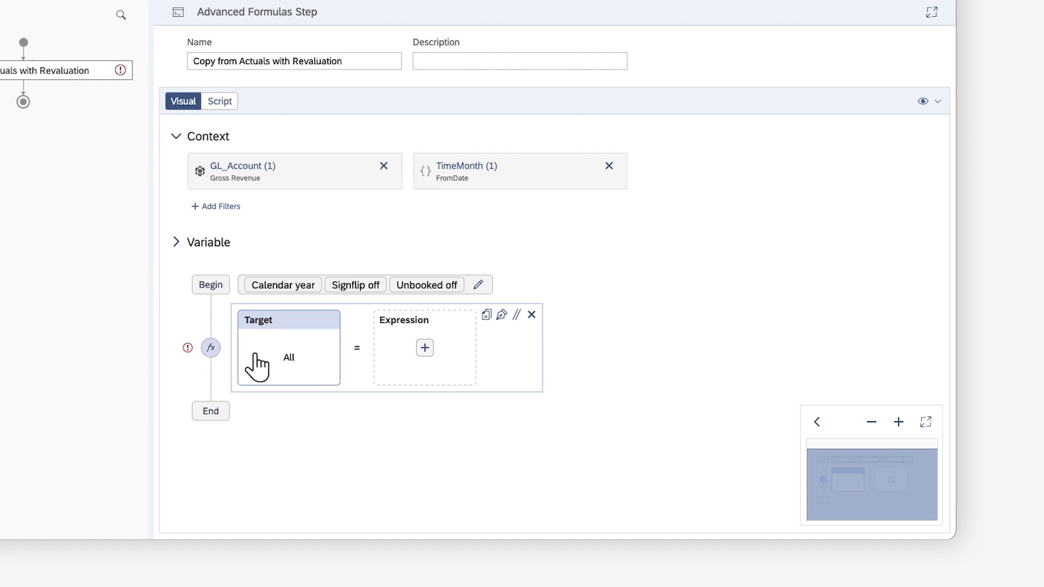
{"action": "left_click", "coordinate": [531, 316]}
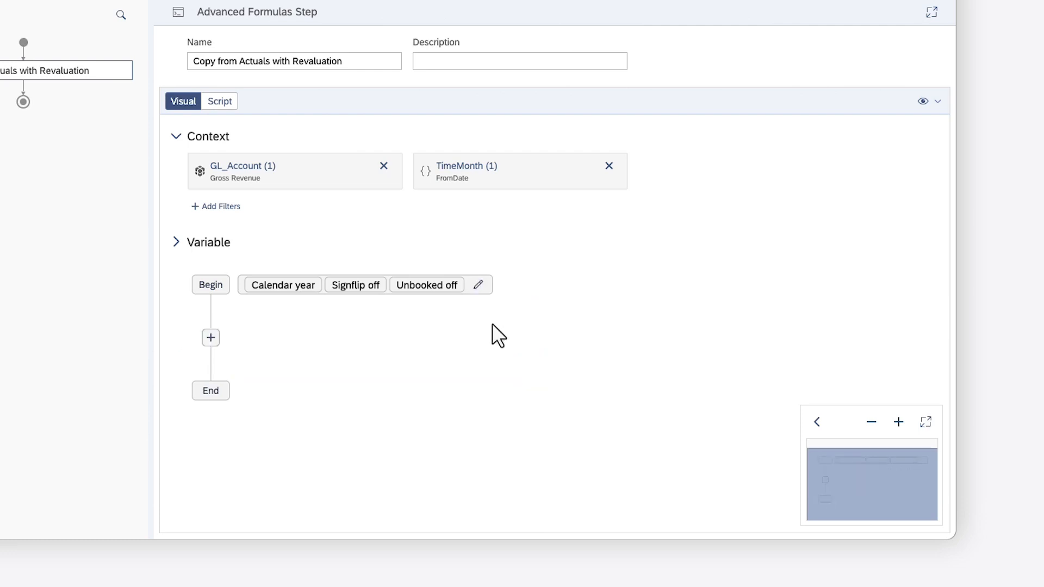
Step: Insert a repeat over the Product dimension in the formula flow and remove it again
{"action": "left_click", "coordinate": [210, 338]}
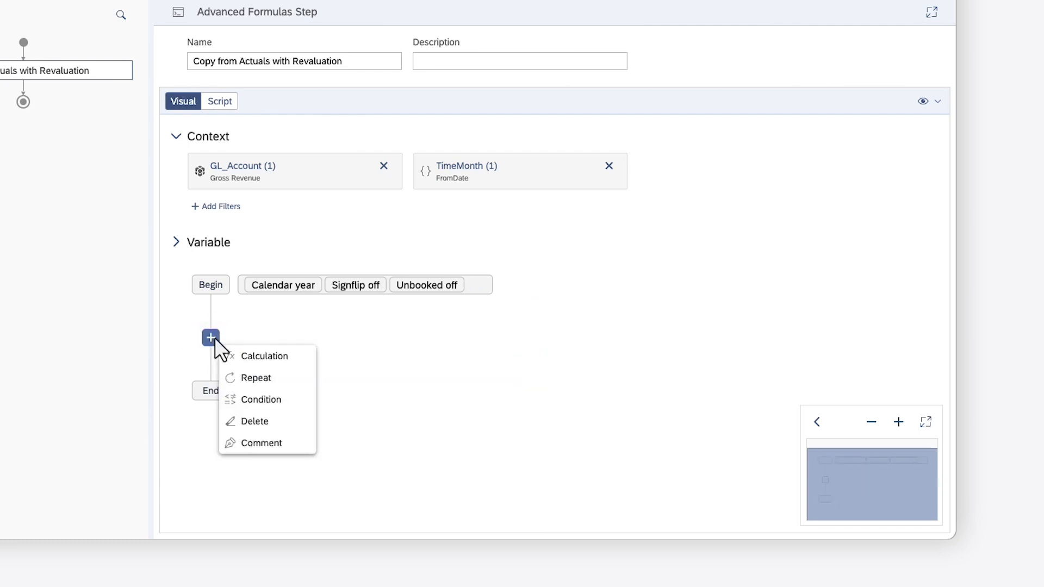
{"action": "left_click", "coordinate": [253, 379]}
{"action": "left_click", "coordinate": [381, 337]}
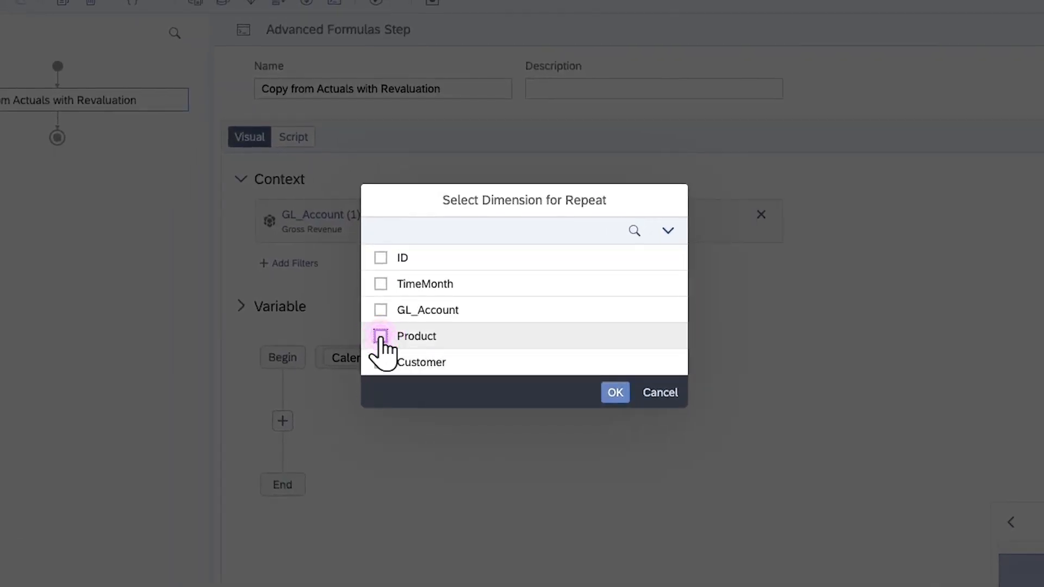
{"action": "left_click", "coordinate": [615, 393]}
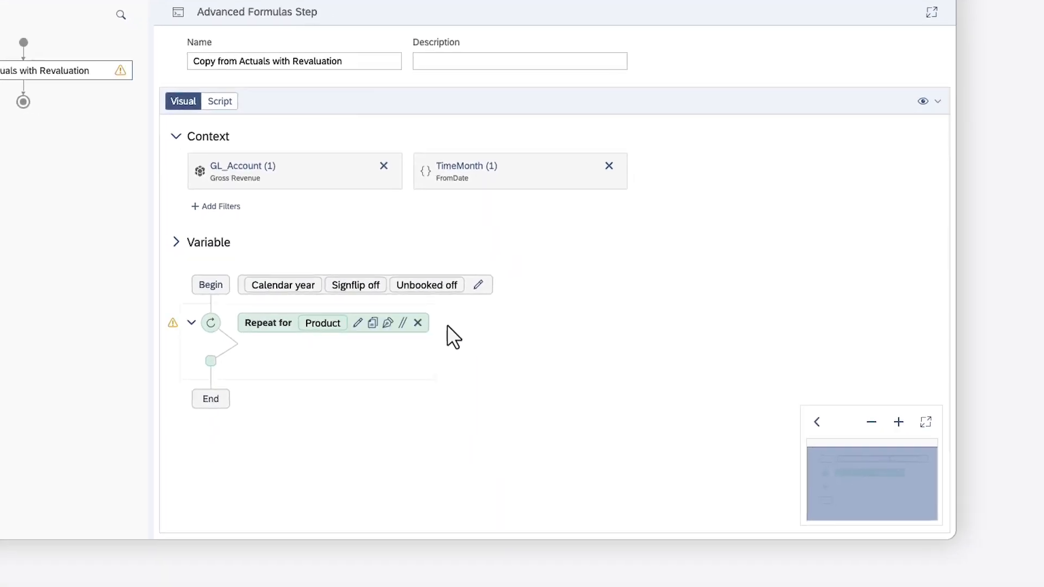
{"action": "left_click", "coordinate": [418, 323]}
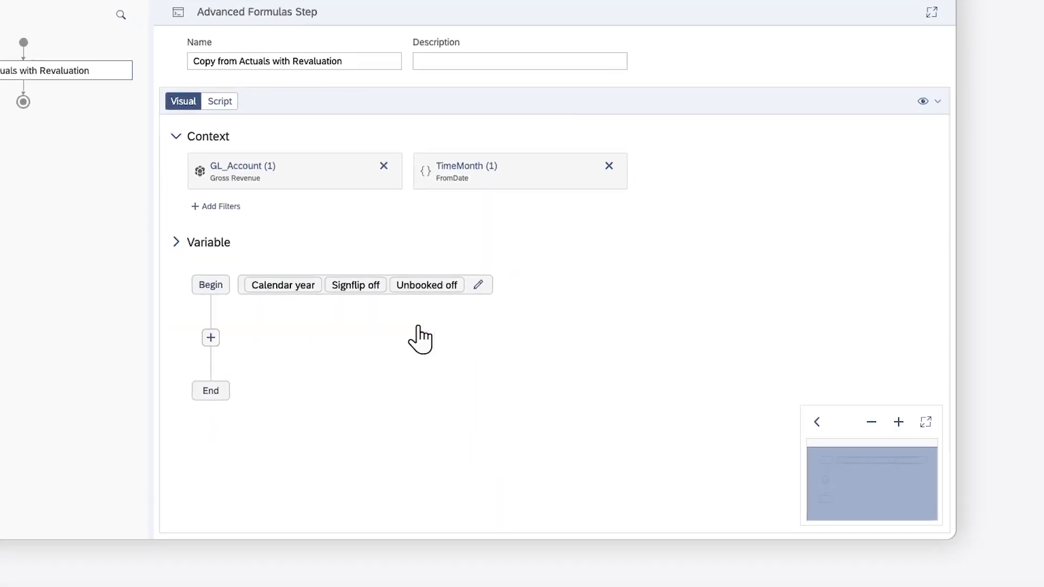
Step: Insert a condition filtered on the GL_Account member Gross Revenue in the formula flow and remove it again
{"action": "left_click", "coordinate": [211, 337]}
{"action": "left_click", "coordinate": [257, 400]}
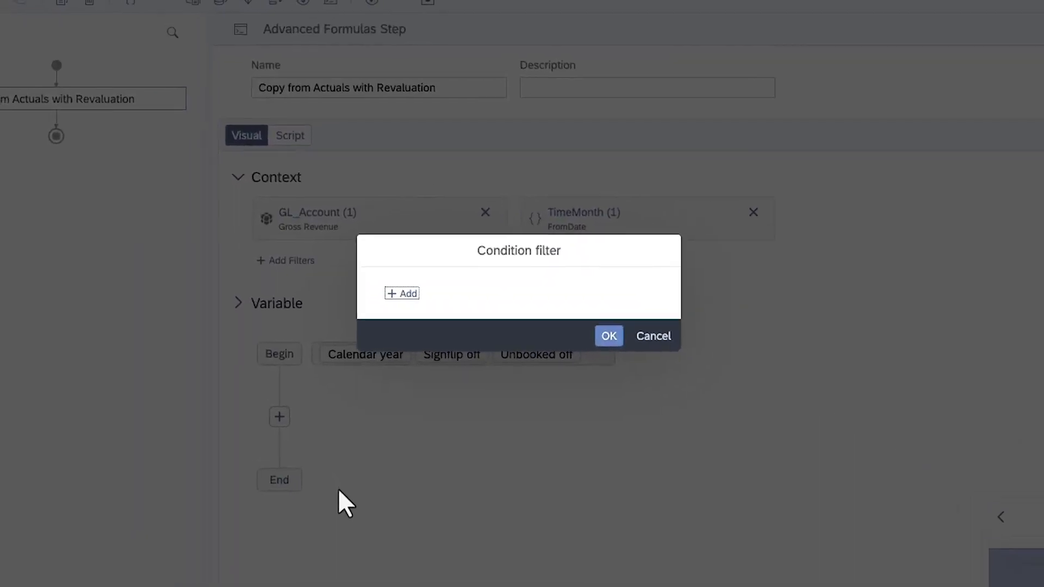
{"action": "left_click", "coordinate": [403, 294]}
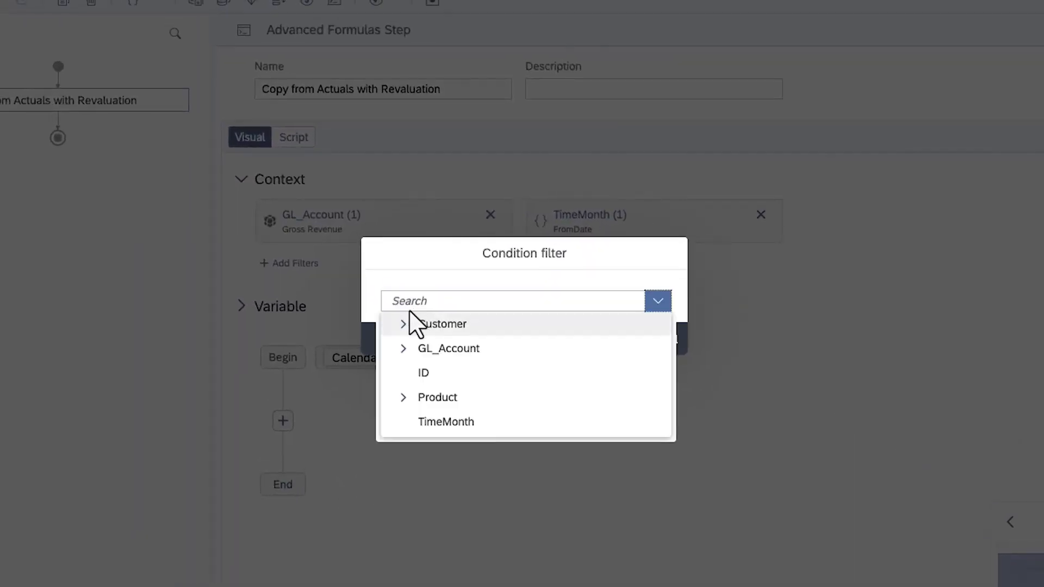
{"action": "left_click", "coordinate": [419, 350]}
{"action": "type", "text": "Revenue"}
{"action": "left_click", "coordinate": [357, 310]}
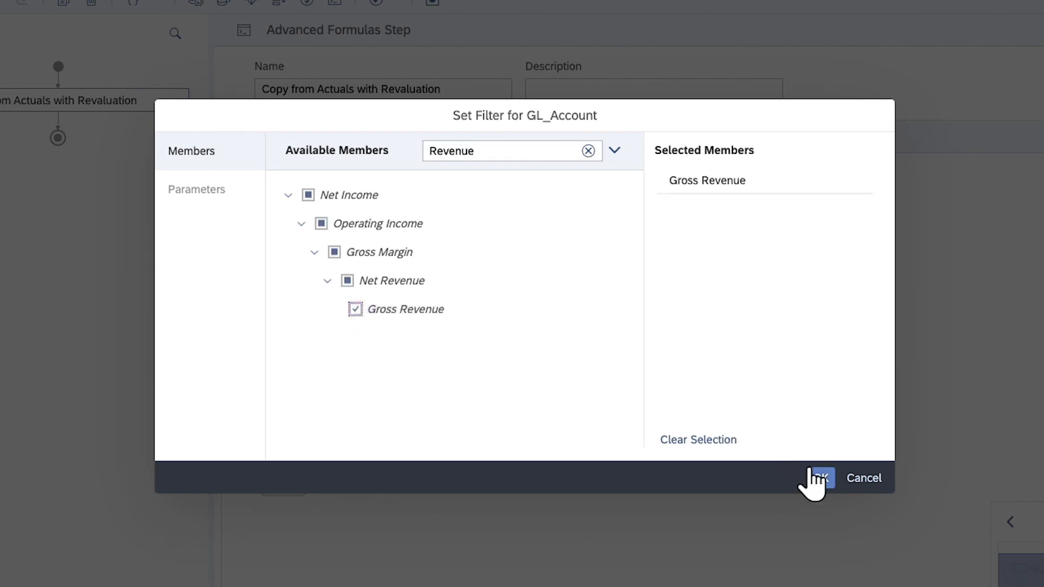
{"action": "left_click", "coordinate": [819, 478]}
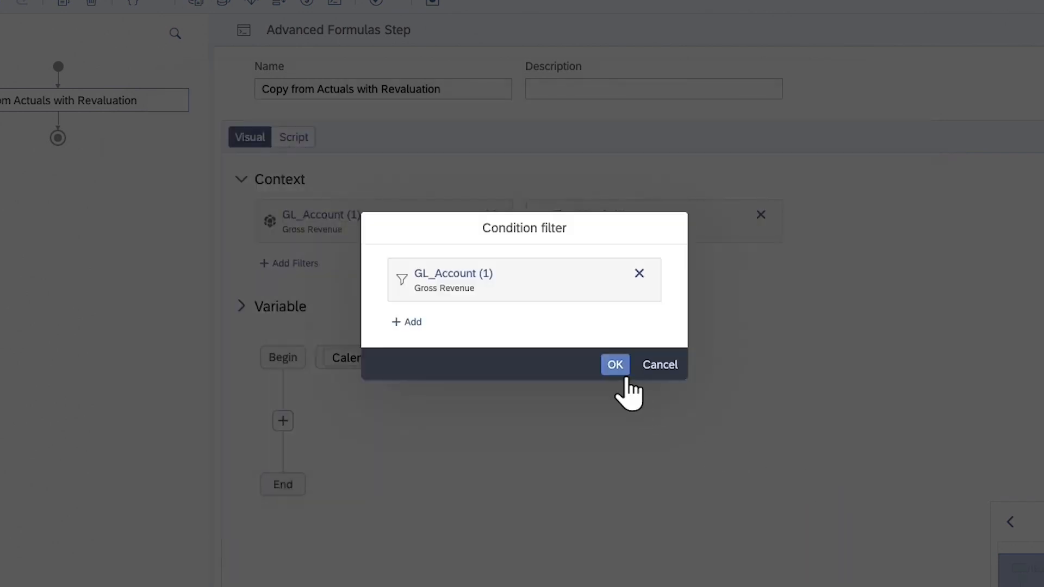
{"action": "left_click", "coordinate": [626, 379]}
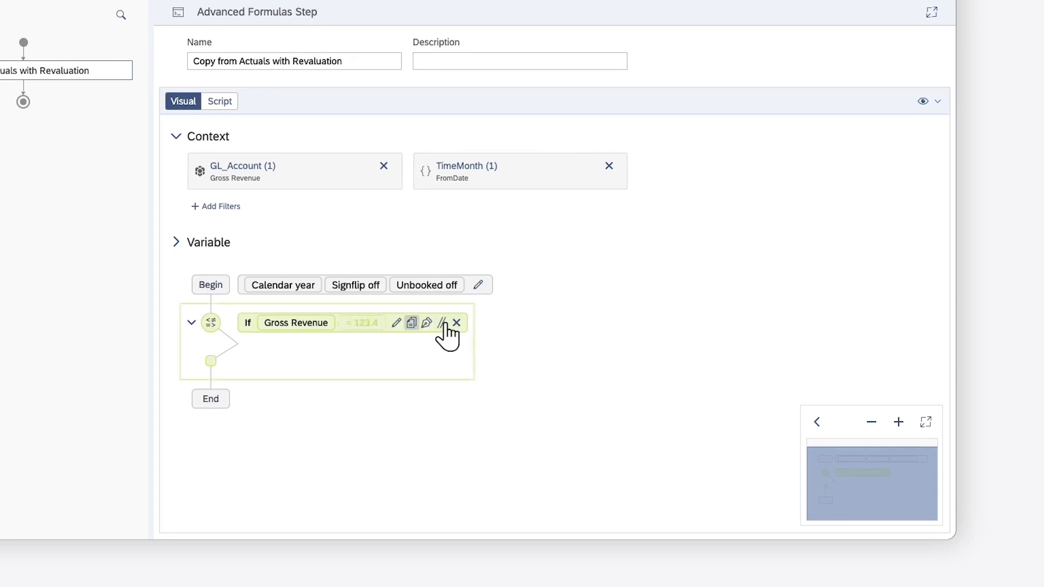
{"action": "left_click", "coordinate": [361, 327]}
{"action": "left_click", "coordinate": [348, 326]}
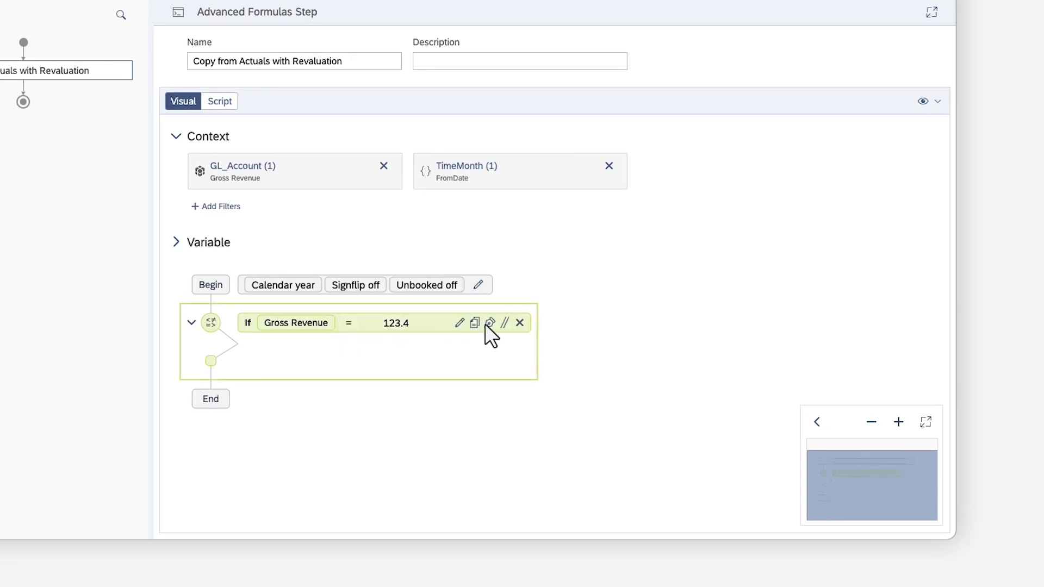
{"action": "left_click", "coordinate": [521, 323]}
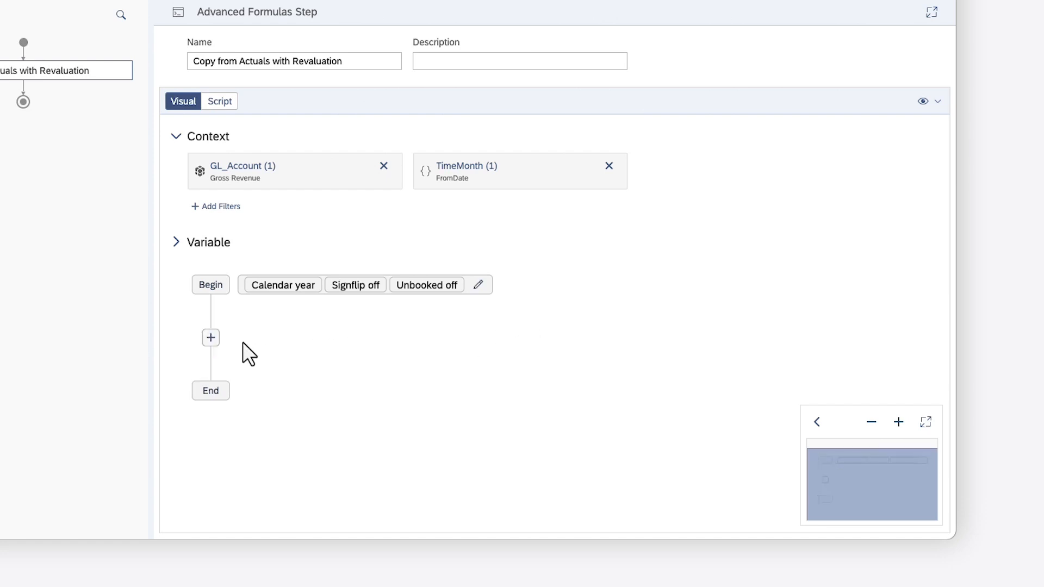
Step: Insert a delete instruction between Begin and End in the formula flow and remove it again
{"action": "left_click", "coordinate": [211, 338]}
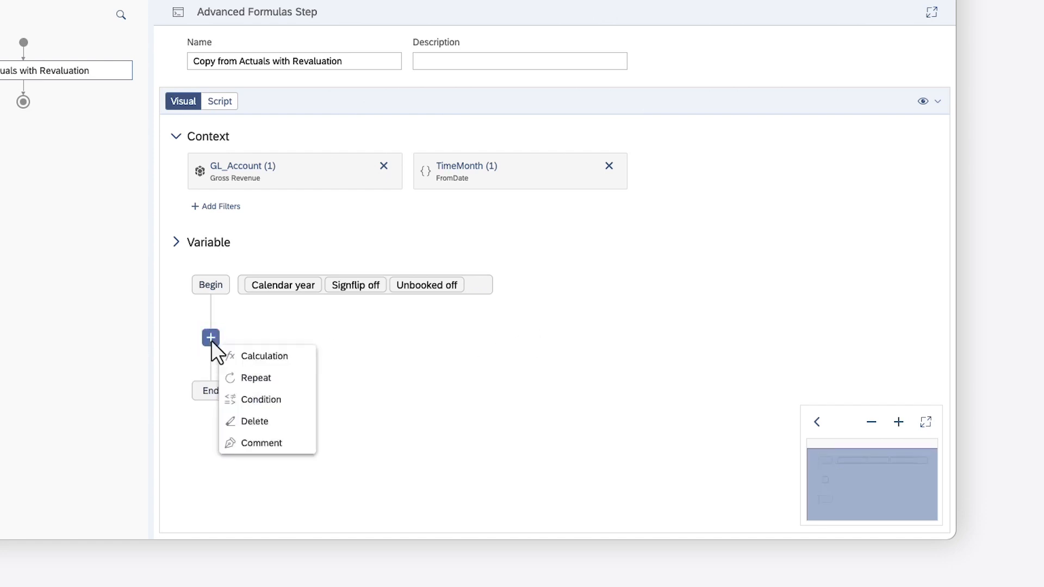
{"action": "left_click", "coordinate": [260, 420]}
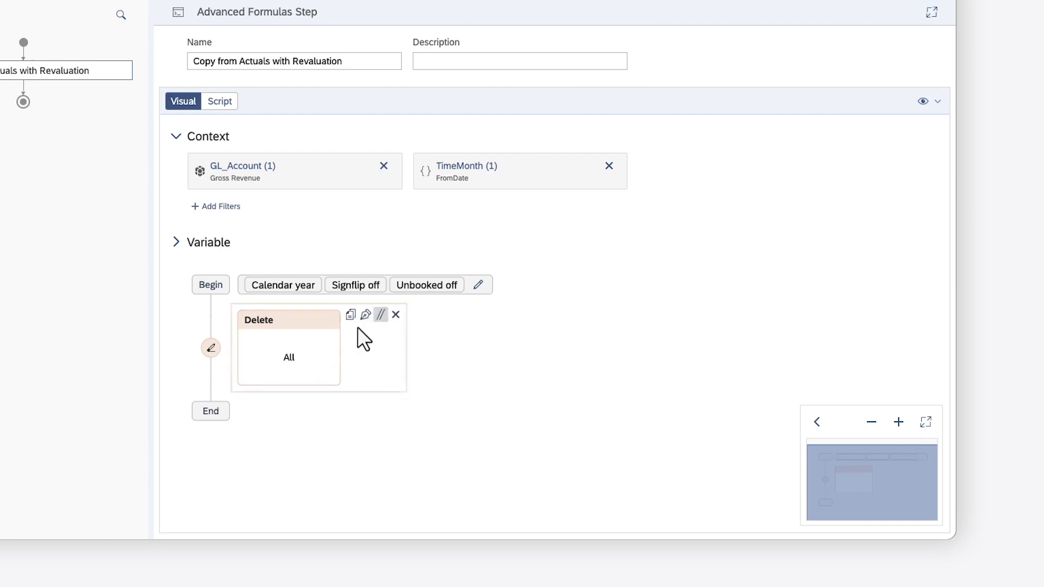
{"action": "left_click", "coordinate": [395, 315]}
Step: Insert an empty comment between Begin and End in the formula flow and remove it again
{"action": "left_click", "coordinate": [211, 339]}
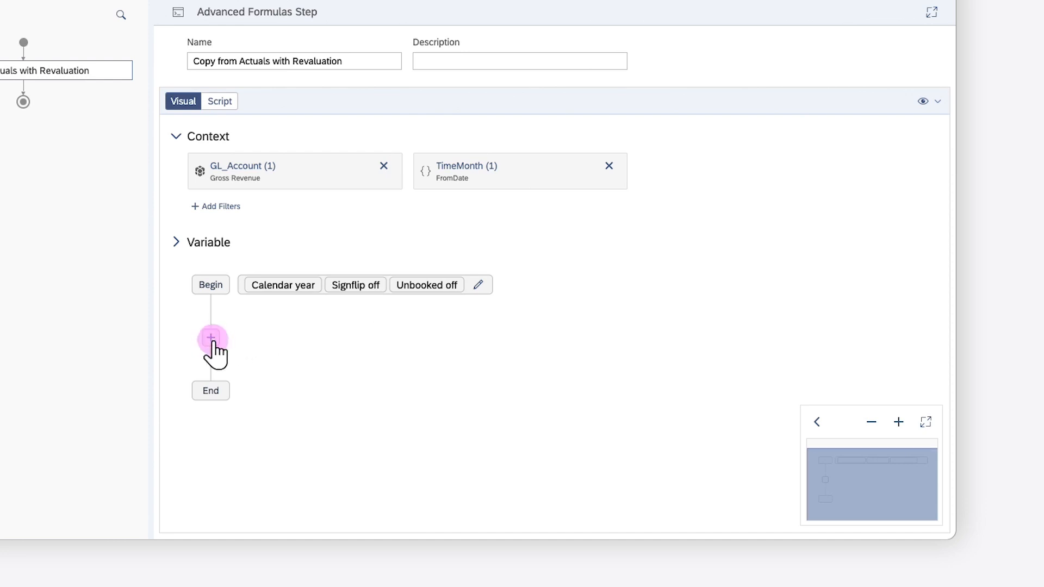
{"action": "left_click", "coordinate": [264, 447]}
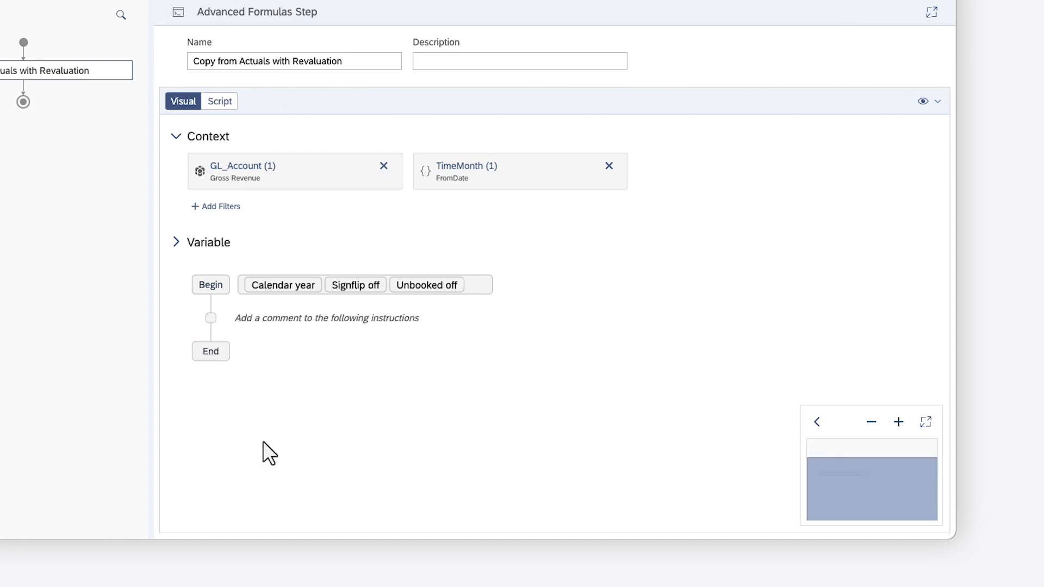
{"action": "left_click", "coordinate": [311, 321]}
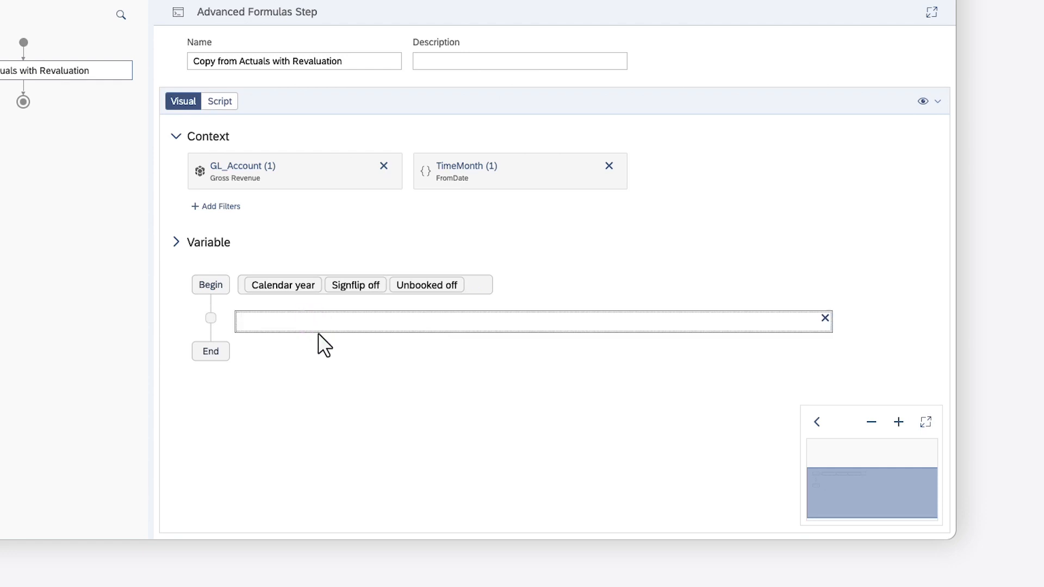
{"action": "left_click", "coordinate": [322, 344]}
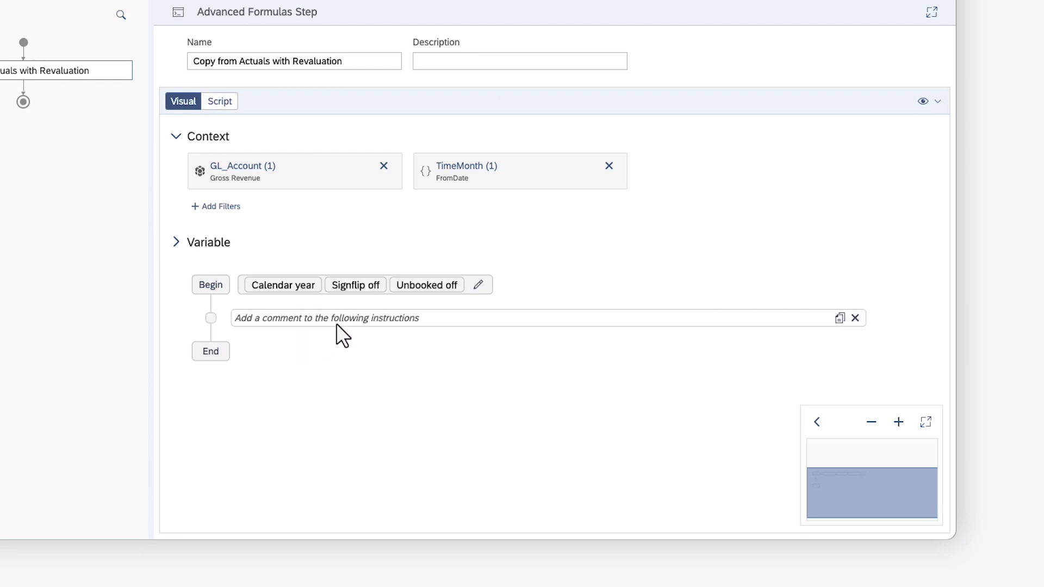
{"action": "left_click", "coordinate": [855, 319]}
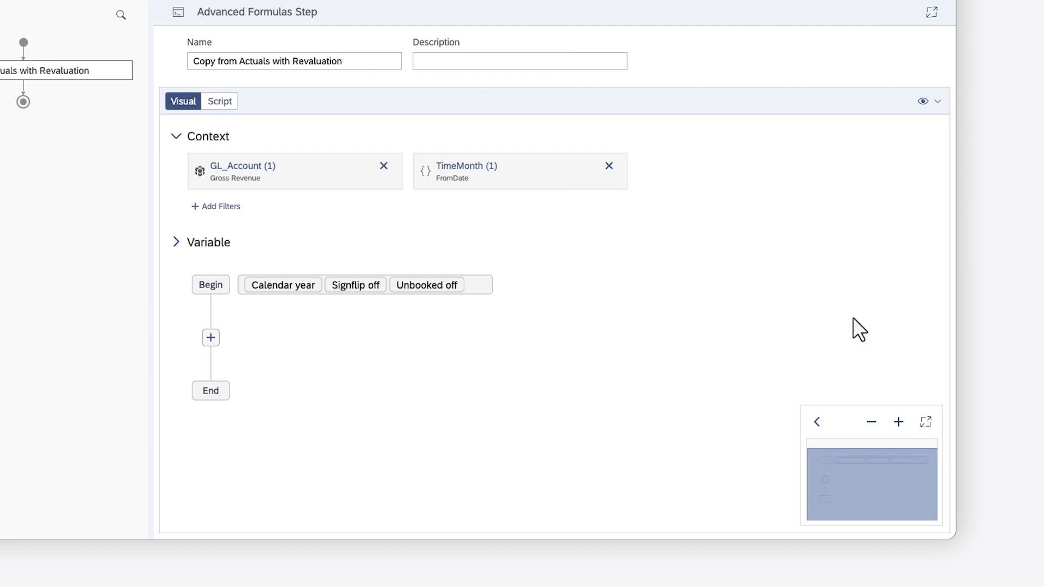
Step: Insert a calculation between Begin and End and set its target scope to TimeMonth with the ToDate parameter
{"action": "left_click", "coordinate": [211, 337]}
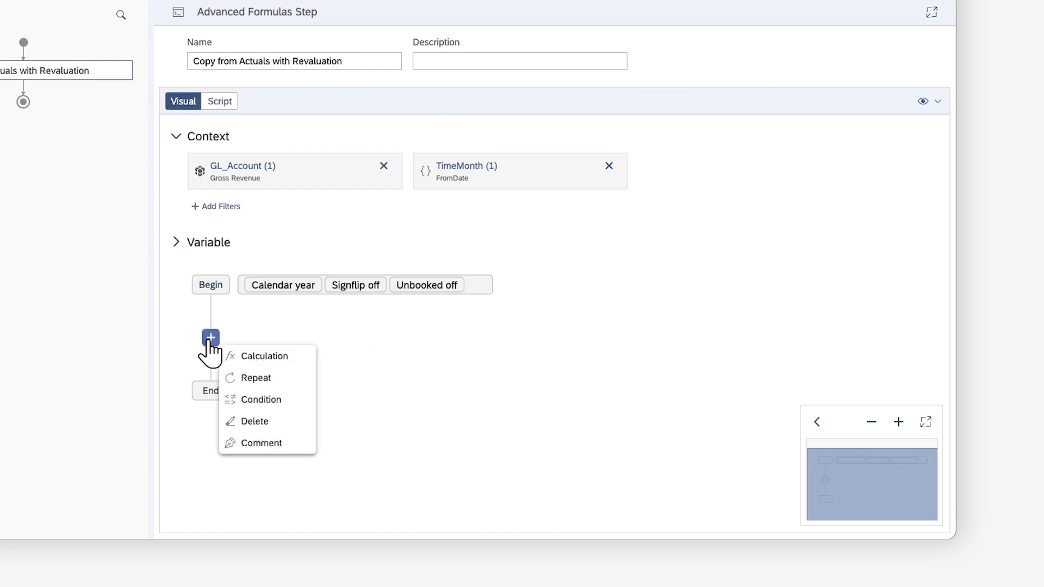
{"action": "left_click", "coordinate": [242, 355]}
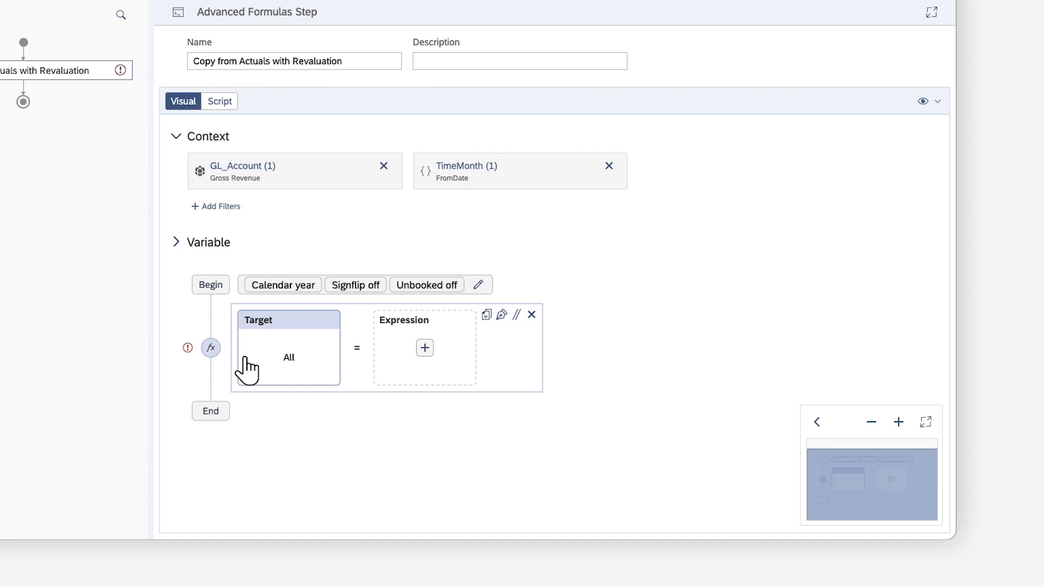
{"action": "left_click", "coordinate": [263, 364]}
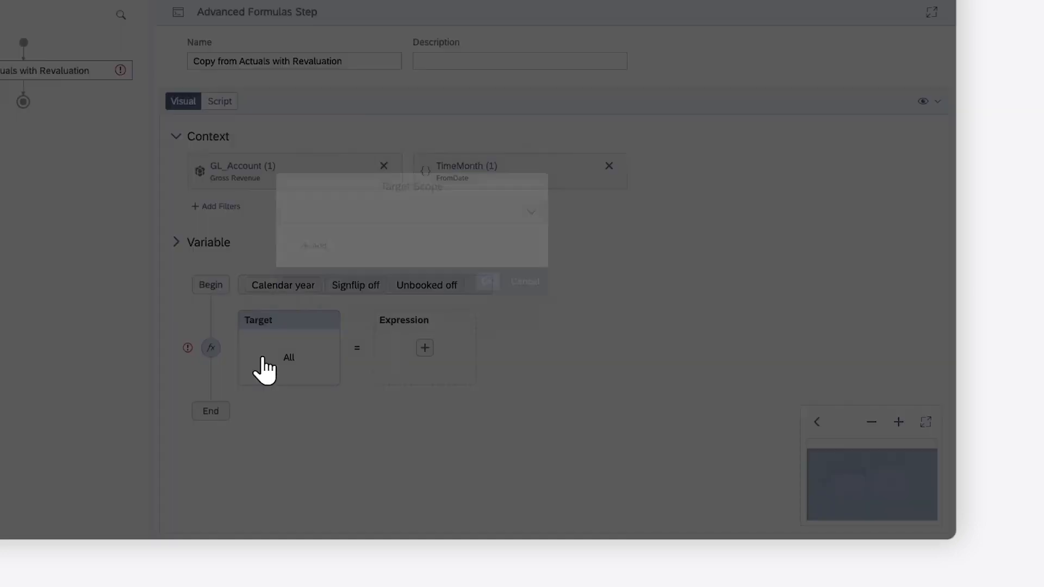
{"action": "left_click", "coordinate": [318, 247]}
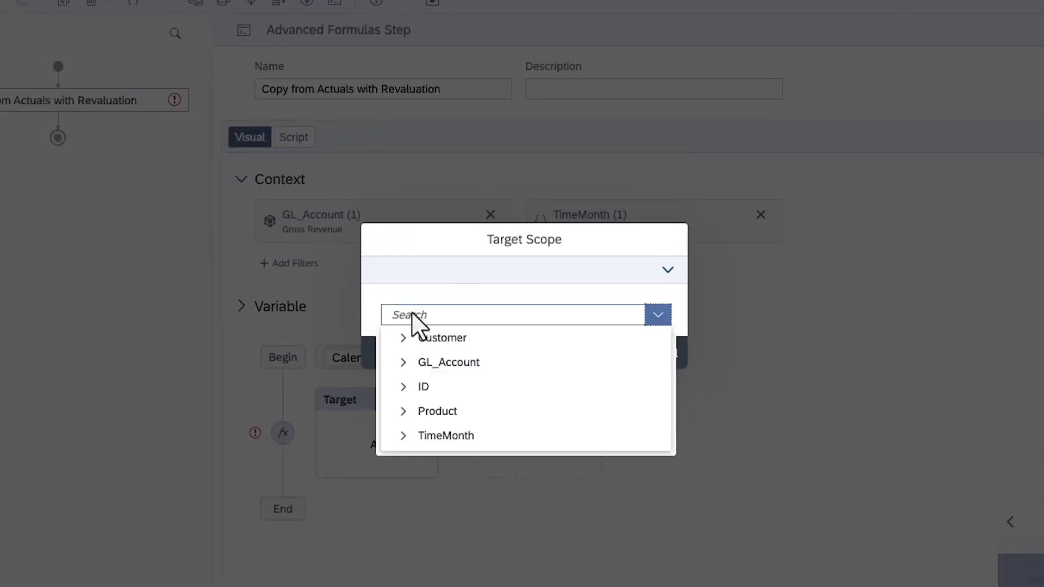
{"action": "left_click", "coordinate": [443, 435]}
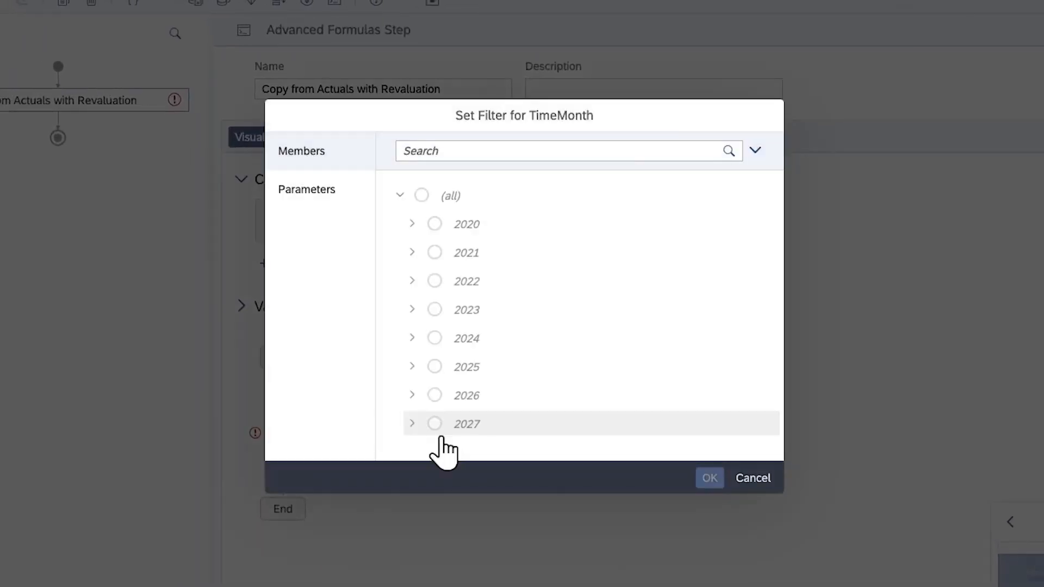
{"action": "left_click", "coordinate": [307, 191]}
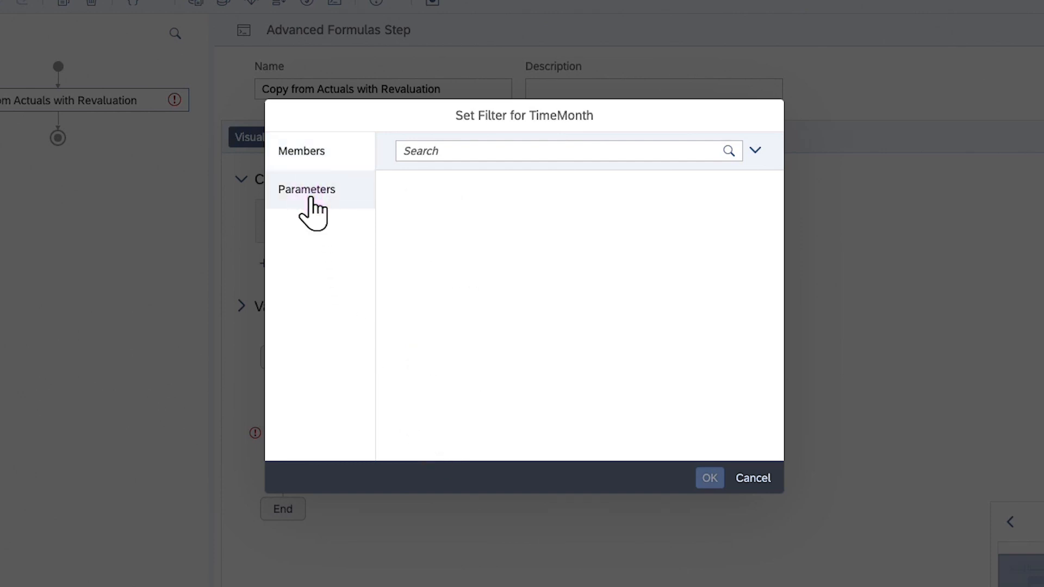
{"action": "left_click", "coordinate": [409, 338]}
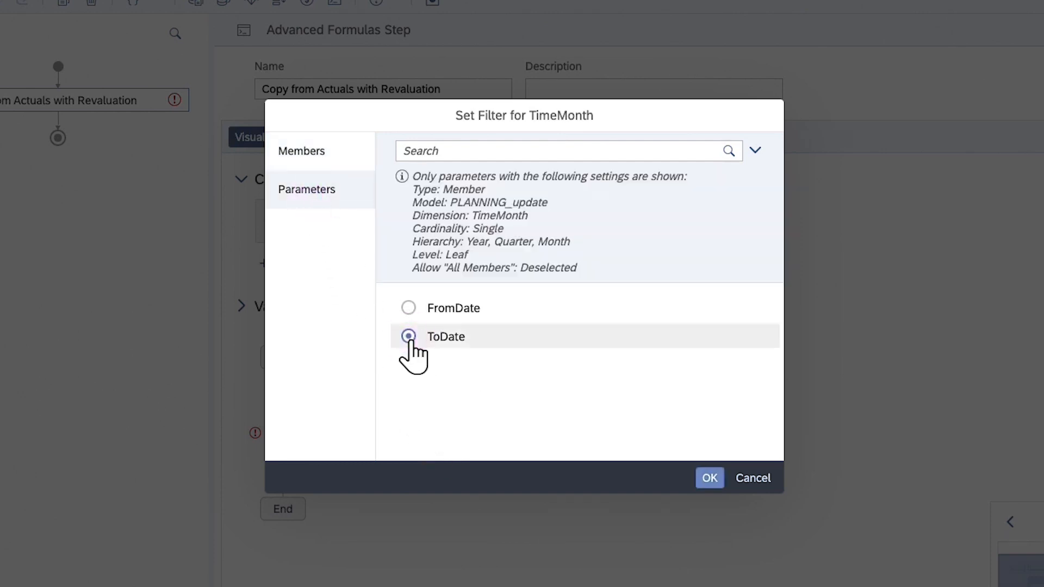
{"action": "left_click", "coordinate": [706, 479]}
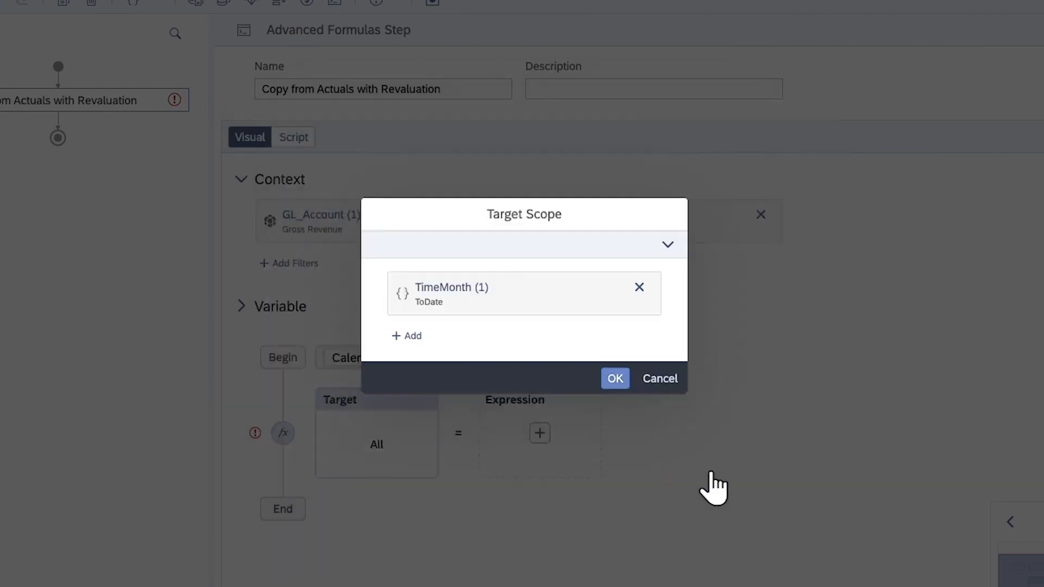
{"action": "left_click", "coordinate": [615, 379]}
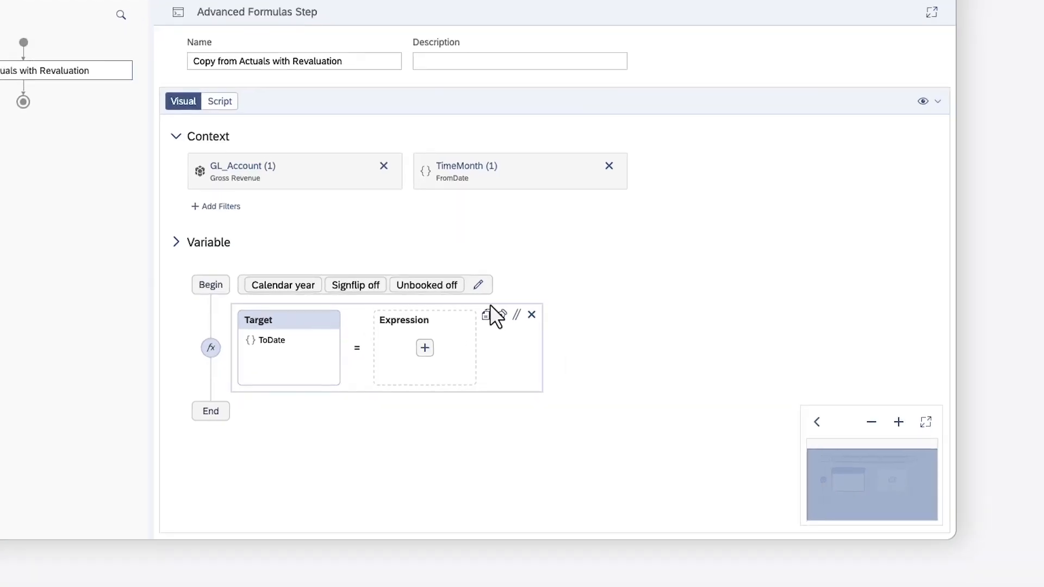
Step: Add a source scope to the calculation's expression, filtered on the version public.Actual
{"action": "left_click", "coordinate": [424, 348]}
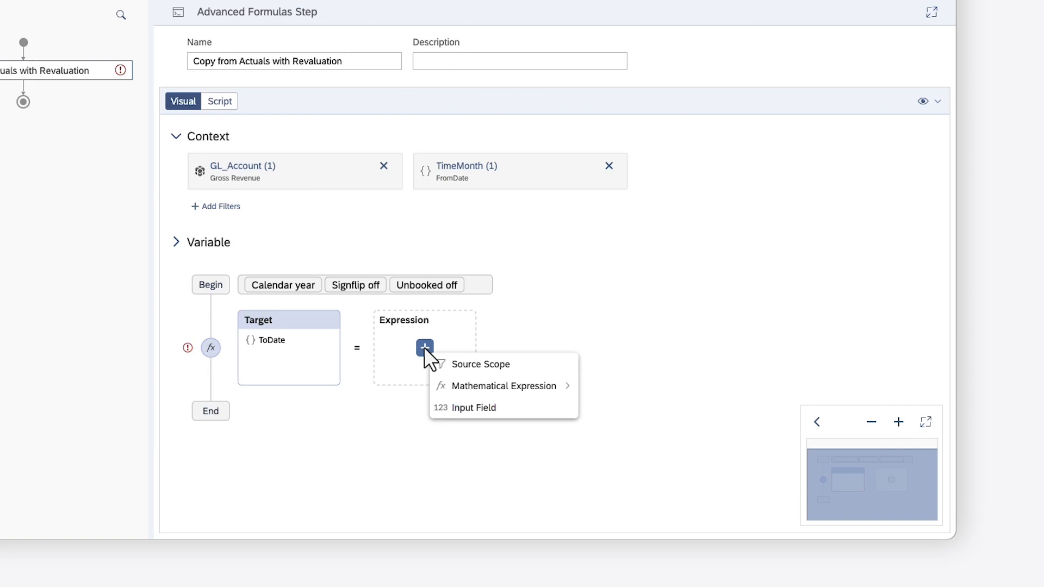
{"action": "left_click", "coordinate": [466, 365]}
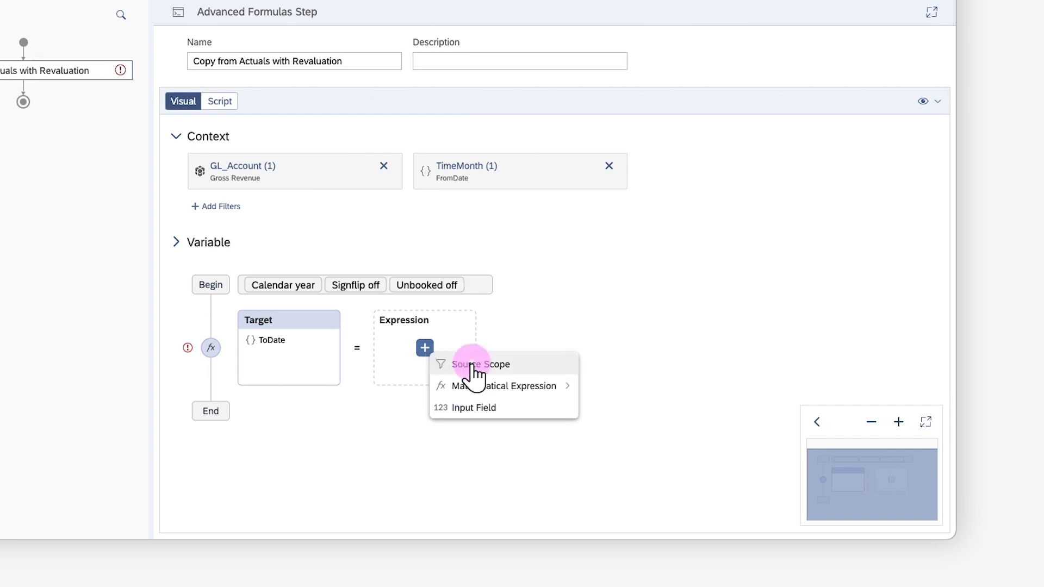
{"action": "left_click", "coordinate": [430, 359]}
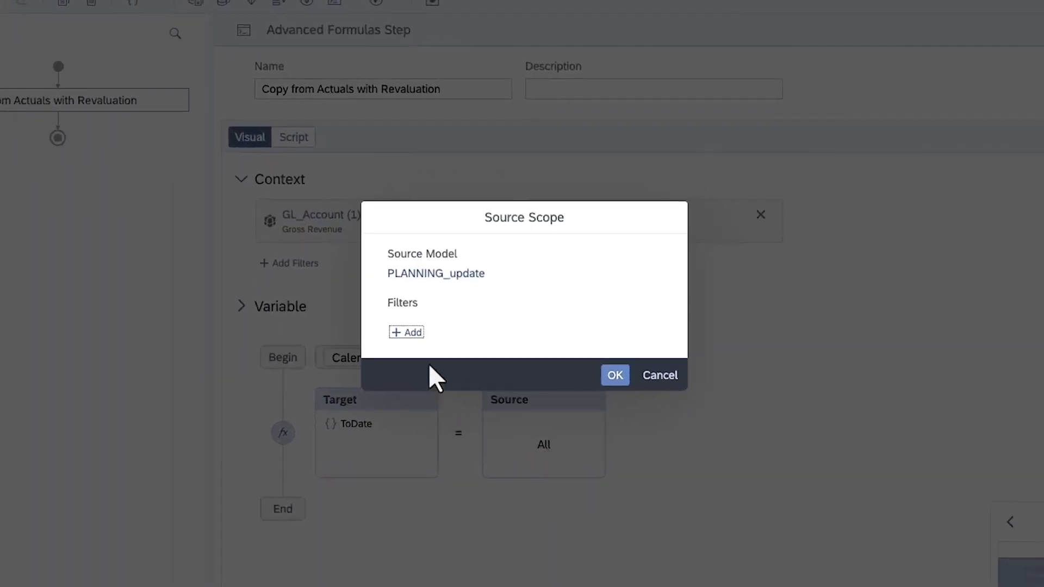
{"action": "left_click", "coordinate": [315, 265]}
{"action": "left_click", "coordinate": [437, 484]}
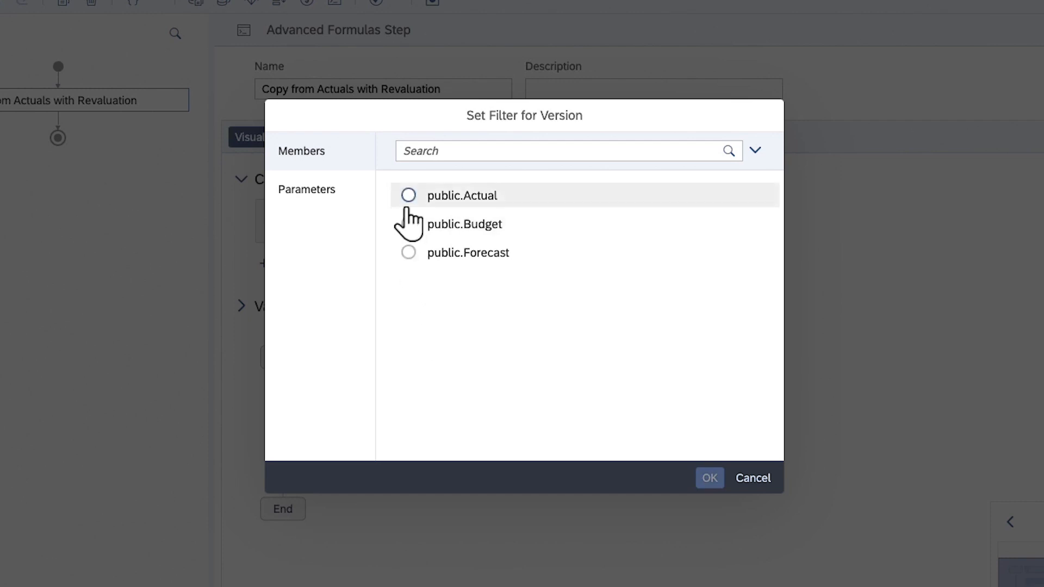
{"action": "left_click", "coordinate": [407, 199]}
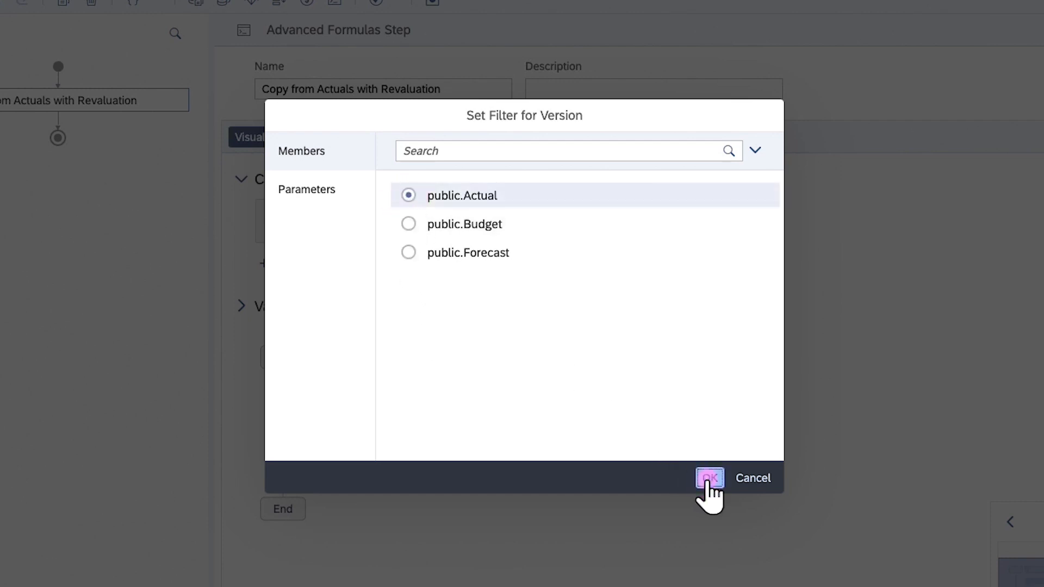
{"action": "left_click", "coordinate": [708, 478]}
{"action": "left_click", "coordinate": [615, 401]}
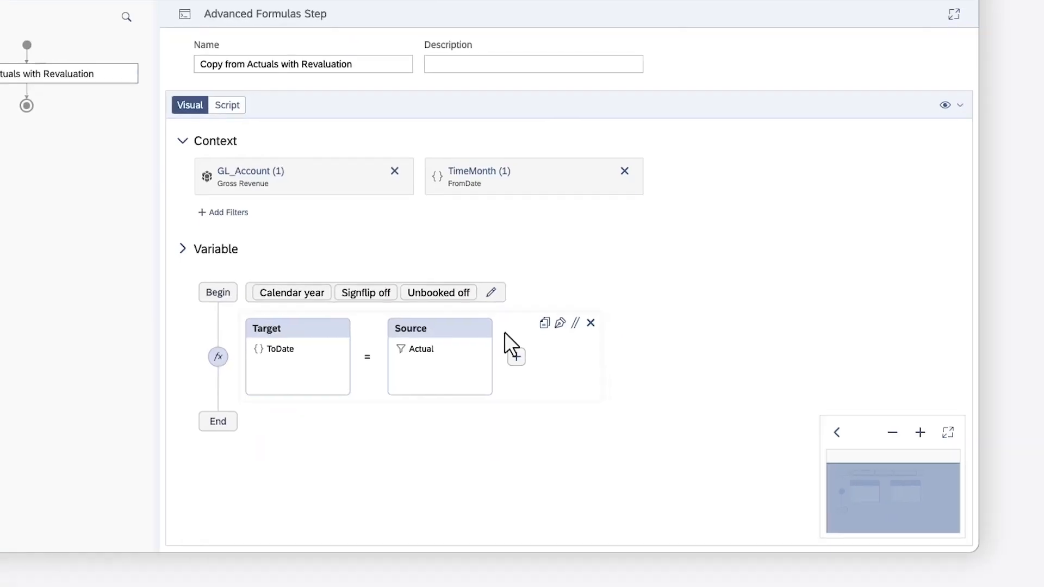
Step: Add an input field with the value 1 after the Actual source, followed by a second input field
{"action": "left_click", "coordinate": [634, 431]}
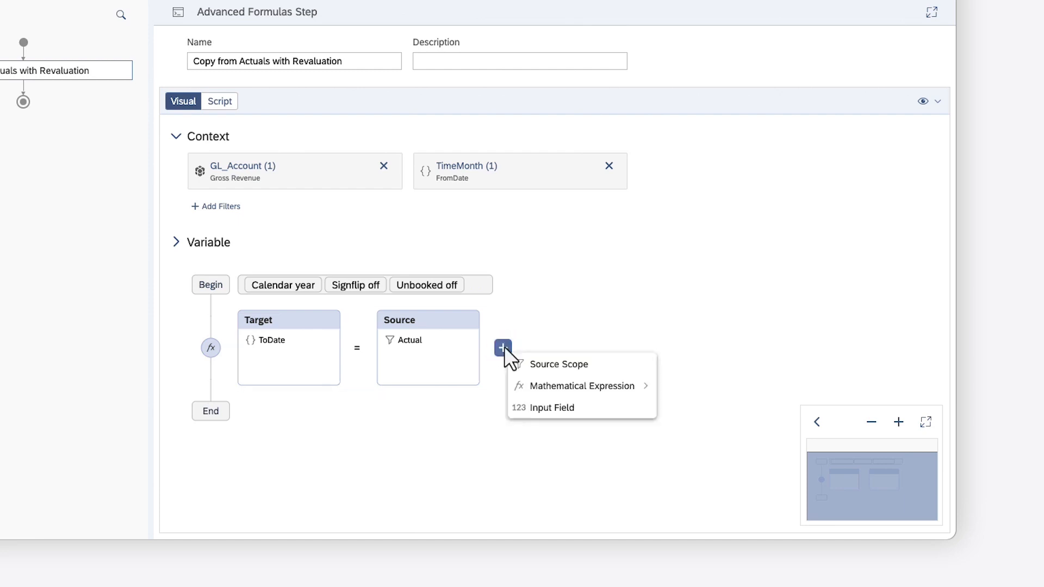
{"action": "left_click", "coordinate": [532, 416]}
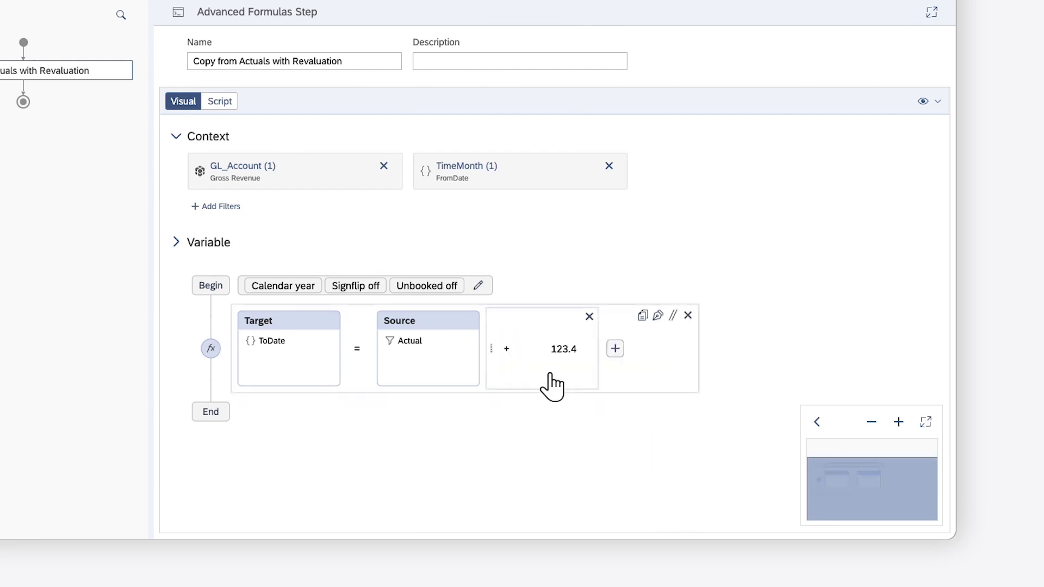
{"action": "left_click", "coordinate": [559, 355]}
{"action": "left_click", "coordinate": [540, 424]}
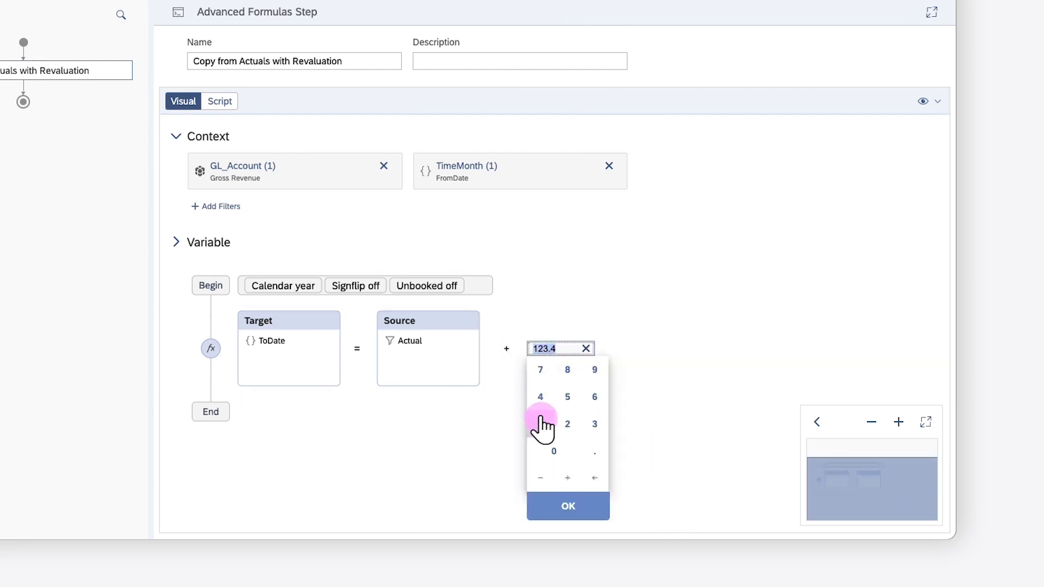
{"action": "left_click", "coordinate": [571, 511]}
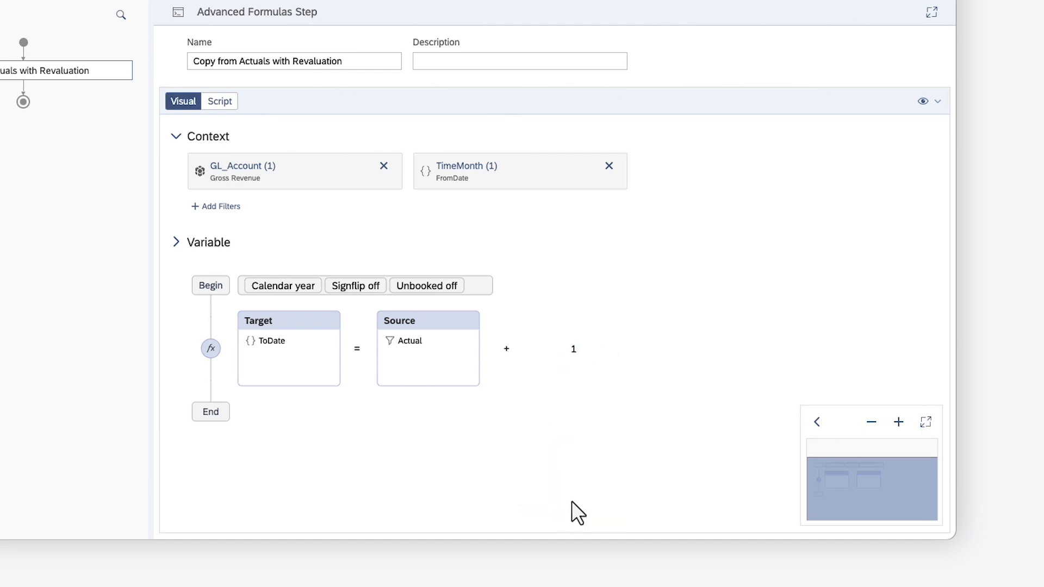
{"action": "left_click", "coordinate": [615, 349]}
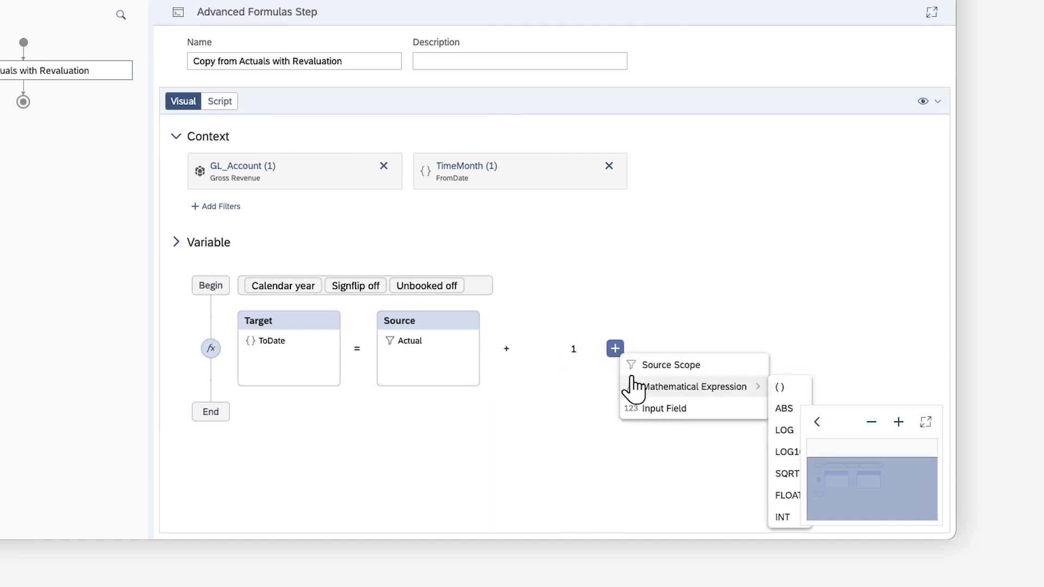
{"action": "left_click", "coordinate": [643, 411]}
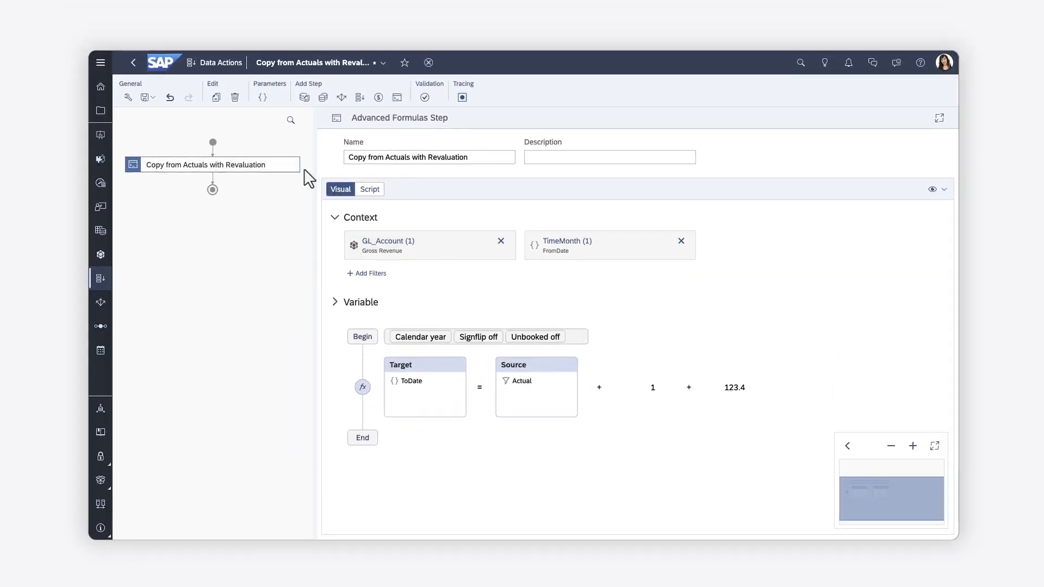
Step: Create a number parameter with the ID Growth and a default numeric value of 0.1
{"action": "left_click", "coordinate": [262, 98]}
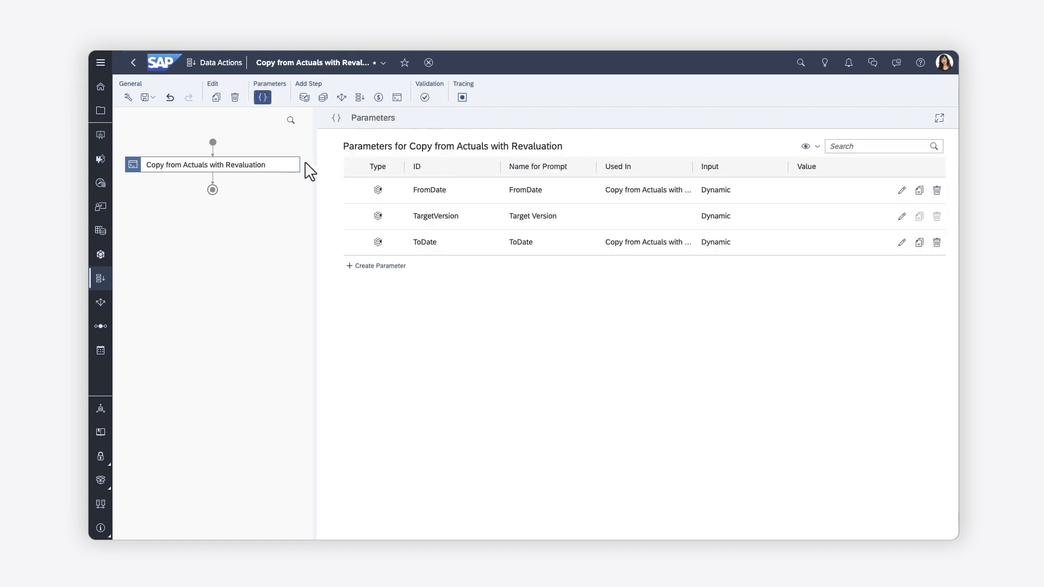
{"action": "left_click", "coordinate": [379, 266]}
{"action": "left_click", "coordinate": [775, 186]}
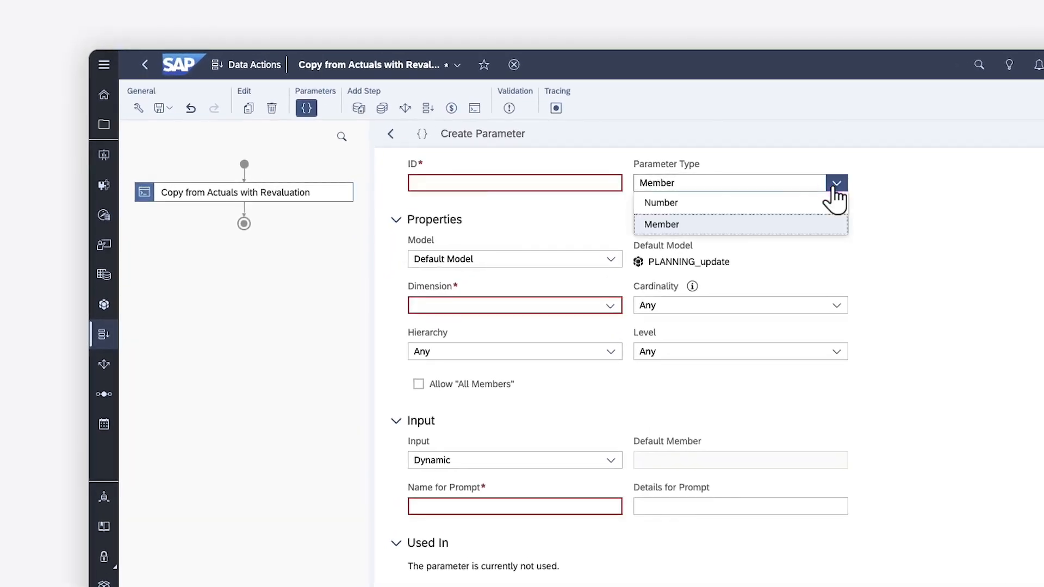
{"action": "left_click", "coordinate": [684, 206]}
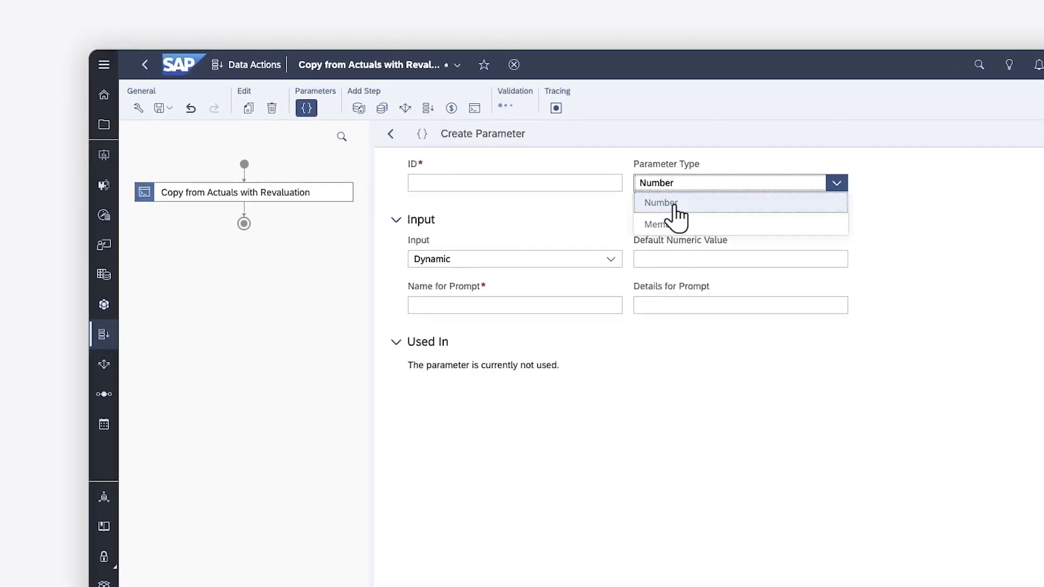
{"action": "left_click", "coordinate": [451, 185]}
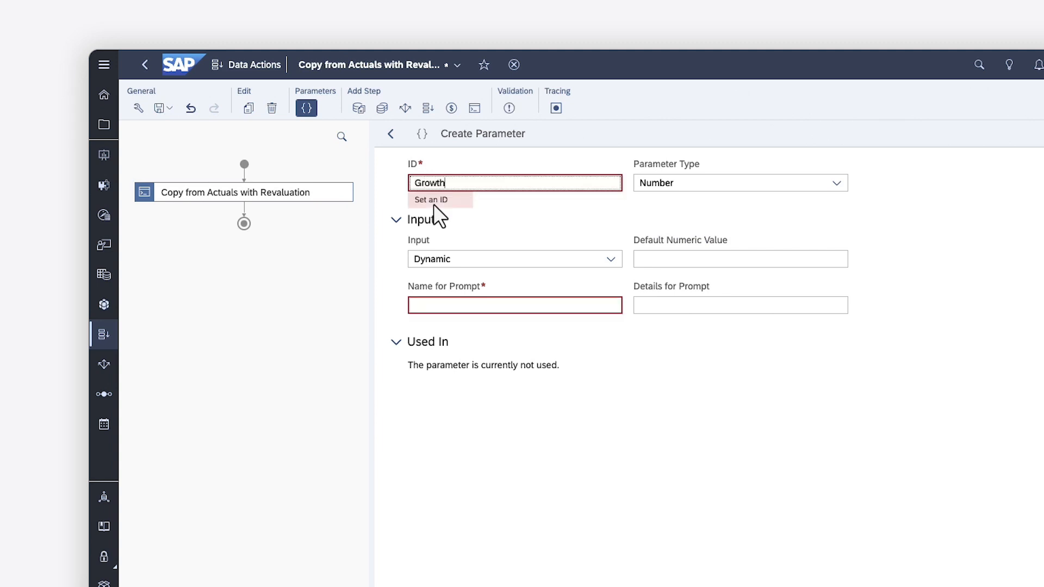
{"action": "key", "text": "Return"}
{"action": "left_click", "coordinate": [639, 266]}
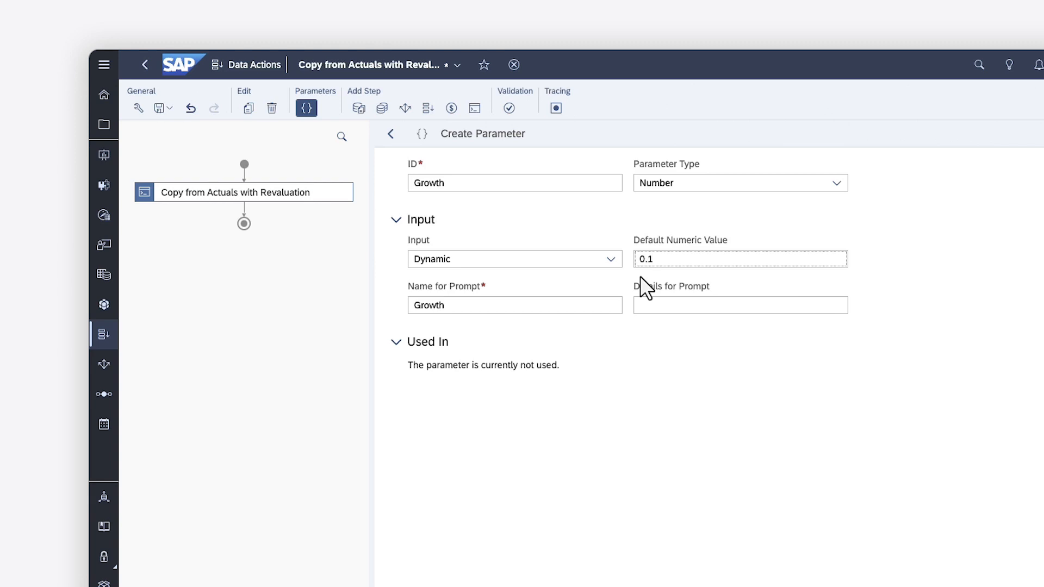
{"action": "left_click", "coordinate": [941, 527]}
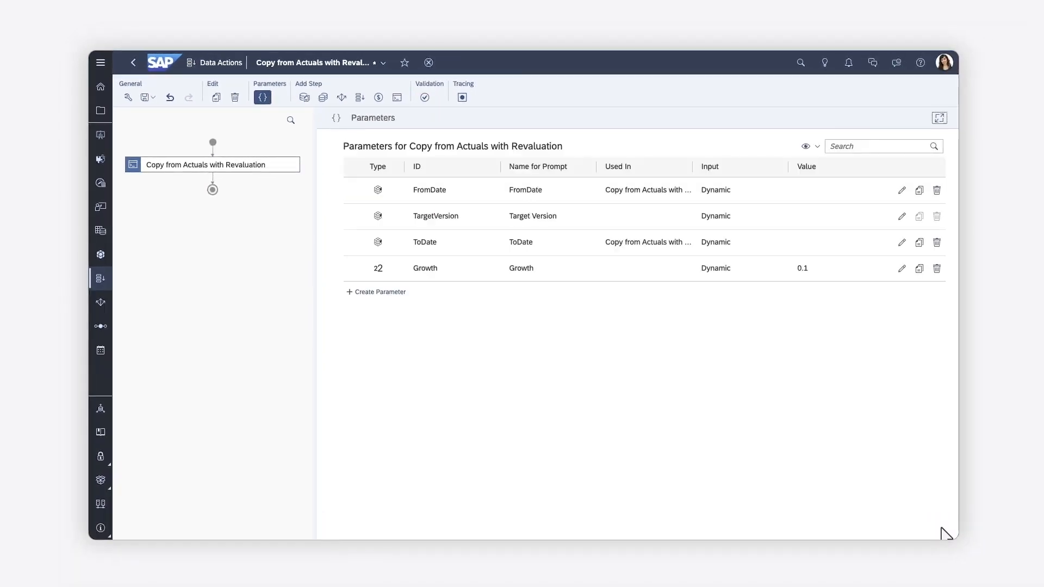
{"action": "left_click", "coordinate": [263, 98]}
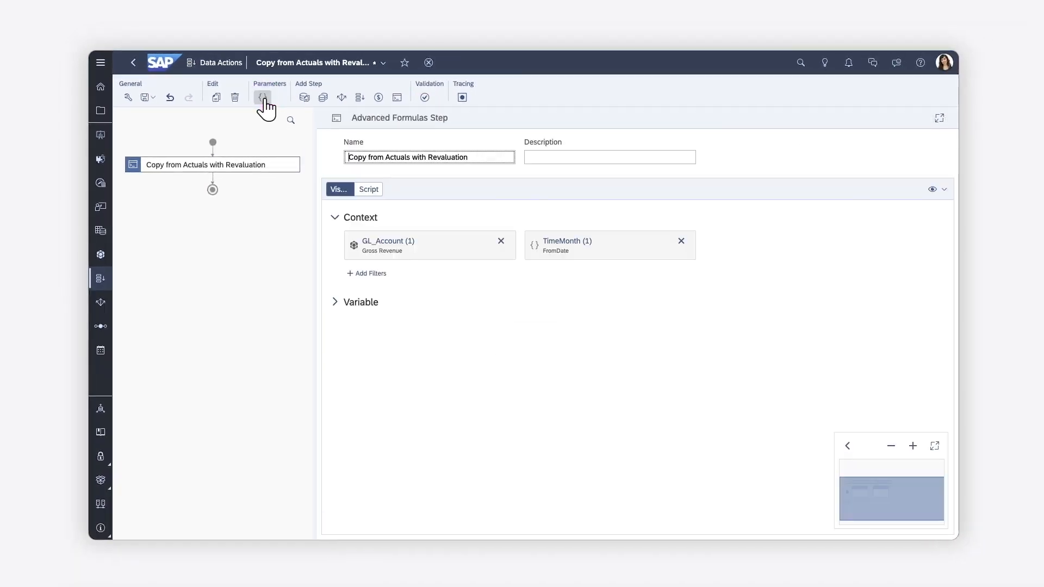
Step: Replace the 123.4 input field in the calculation with the Growth parameter
{"action": "mouse_move", "coordinate": [751, 389]}
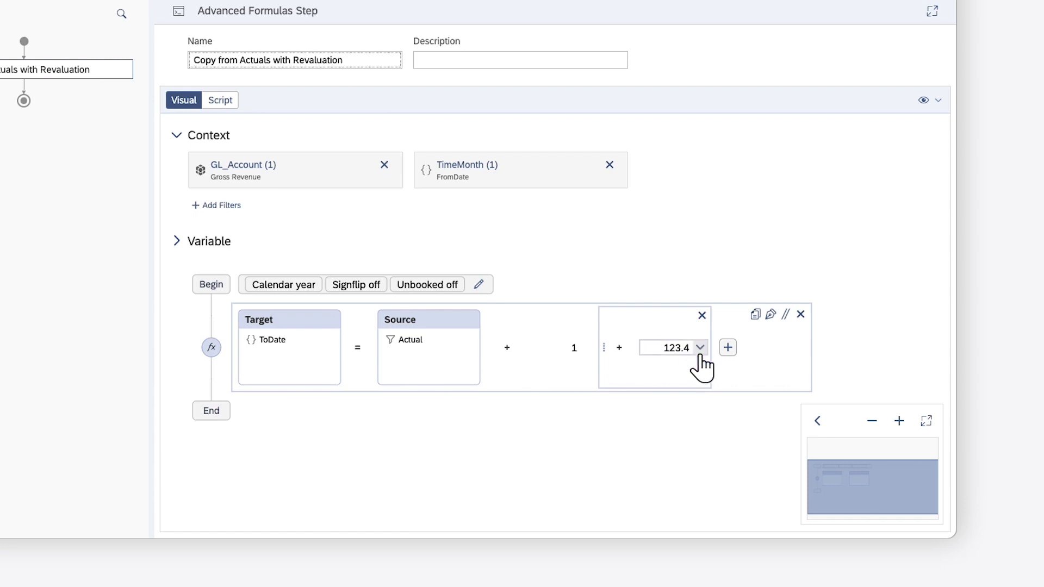
{"action": "left_click", "coordinate": [699, 350]}
{"action": "mouse_move", "coordinate": [702, 363]}
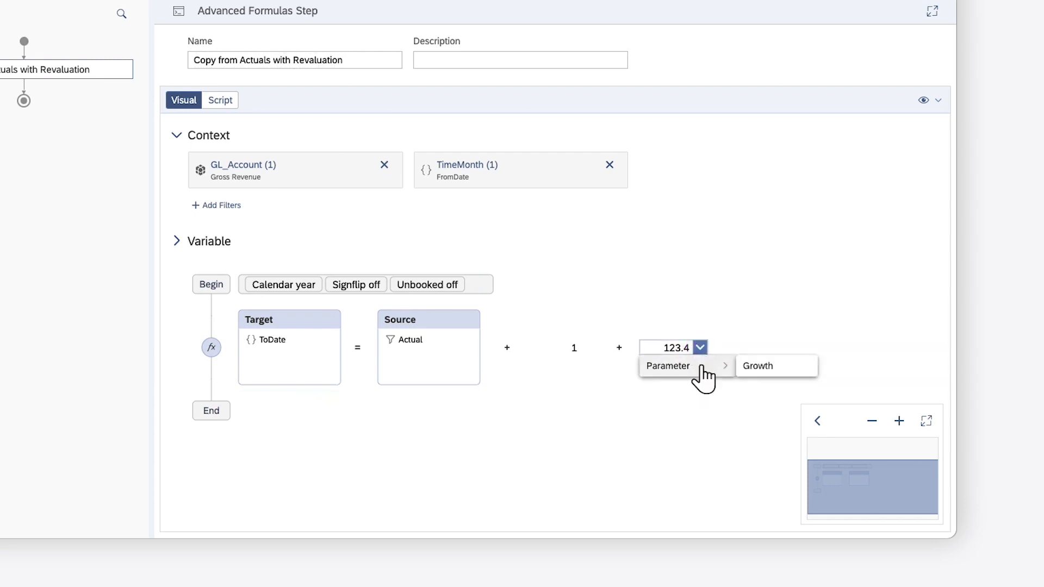
{"action": "left_click", "coordinate": [762, 367]}
Step: Enclose 1 + Growth in parentheses within the calculation and multiply the Actual source by that expression
{"action": "left_click", "coordinate": [817, 420]}
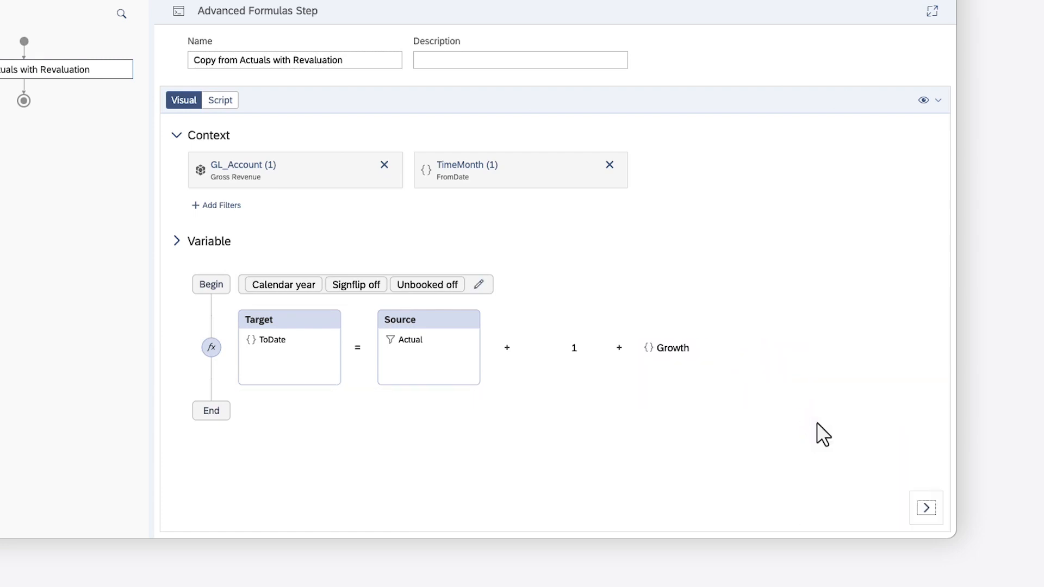
{"action": "left_click", "coordinate": [728, 348]}
{"action": "mouse_move", "coordinate": [778, 385]}
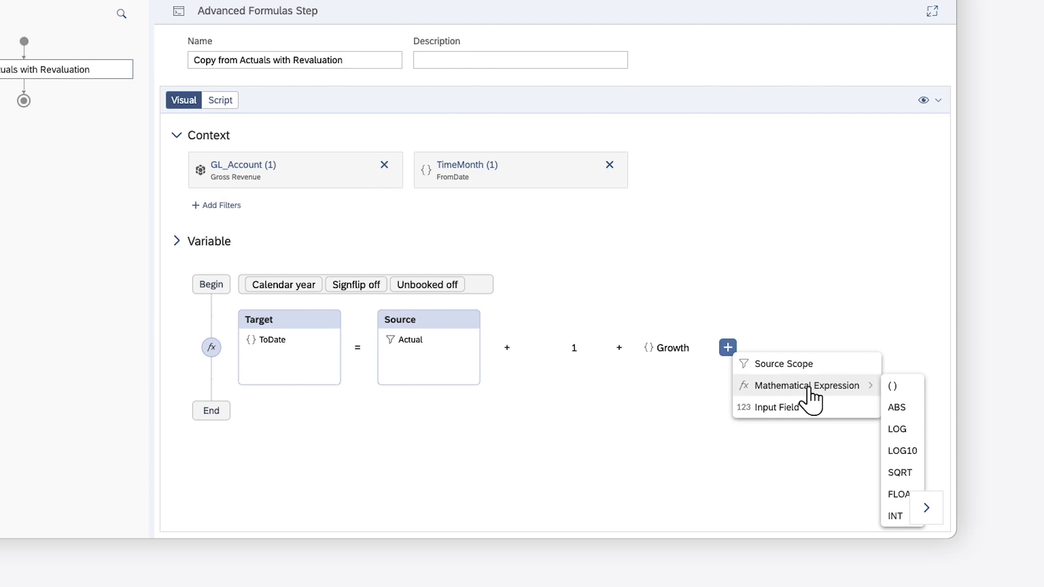
{"action": "left_click", "coordinate": [892, 387]}
{"action": "left_click_drag", "start_coordinate": [678, 358], "coordinate": [755, 359]}
{"action": "left_click_drag", "start_coordinate": [572, 356], "coordinate": [666, 361]}
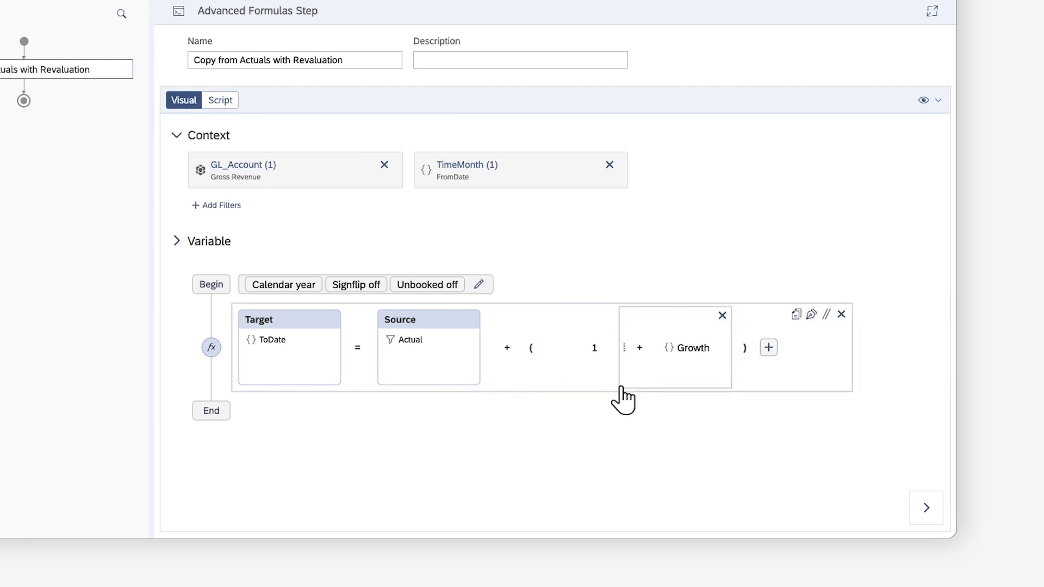
{"action": "left_click", "coordinate": [507, 349]}
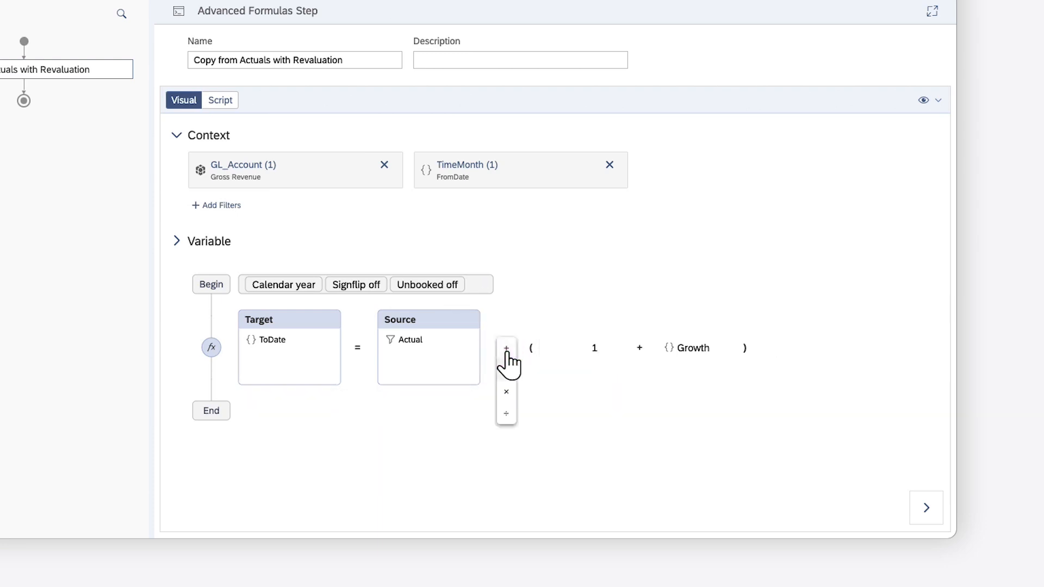
{"action": "left_click", "coordinate": [507, 392]}
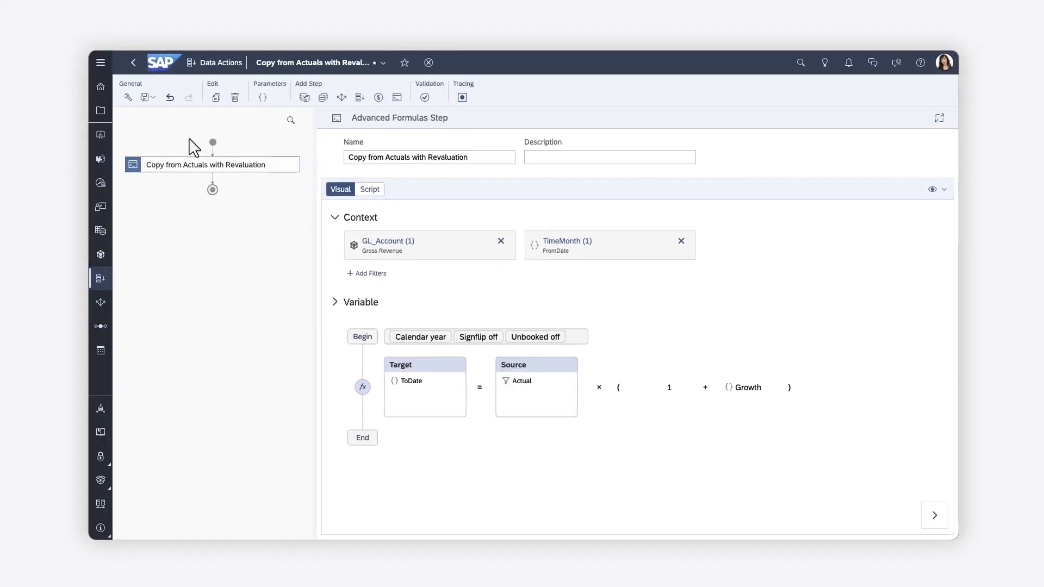
Step: Save the data action and display the revaluation step's formula as script
{"action": "left_click", "coordinate": [145, 99]}
{"action": "left_click", "coordinate": [150, 109]}
{"action": "left_click", "coordinate": [370, 190]}
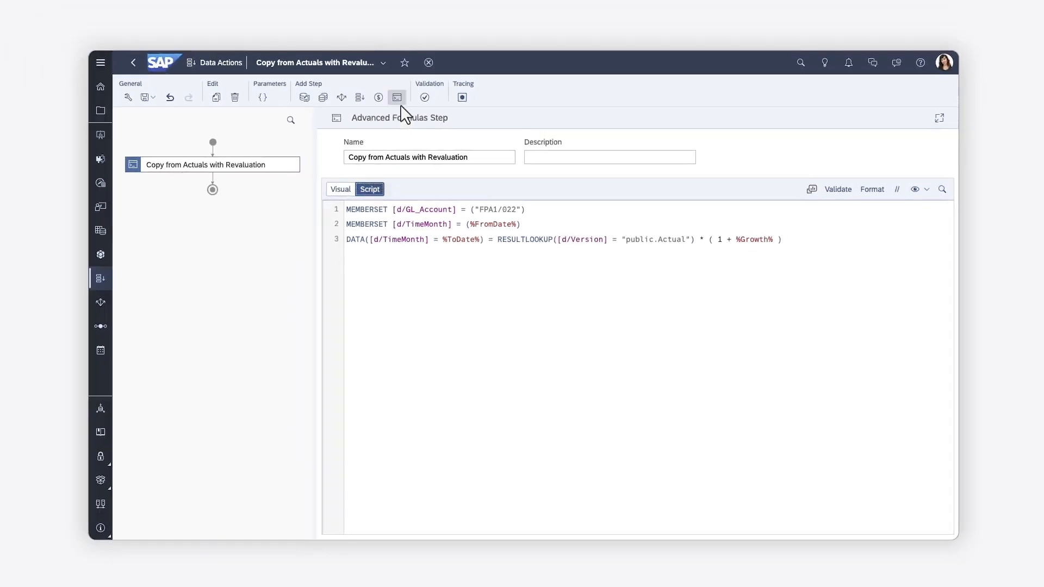
Step: Add a second advanced formulas step as script and uncomment its template code by deleting the /* and */ markers
{"action": "left_click", "coordinate": [397, 98]}
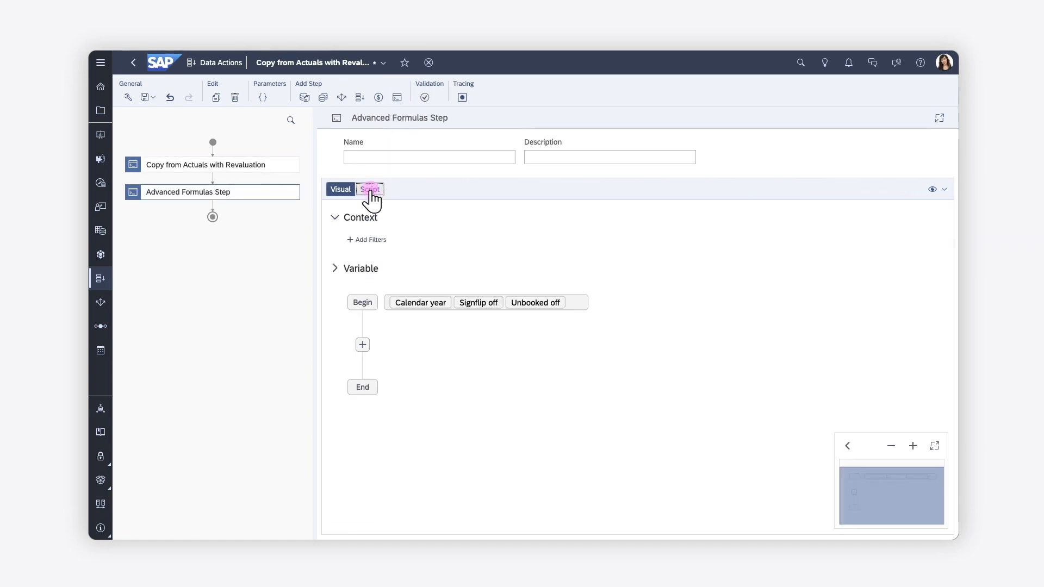
{"action": "left_click", "coordinate": [370, 189]}
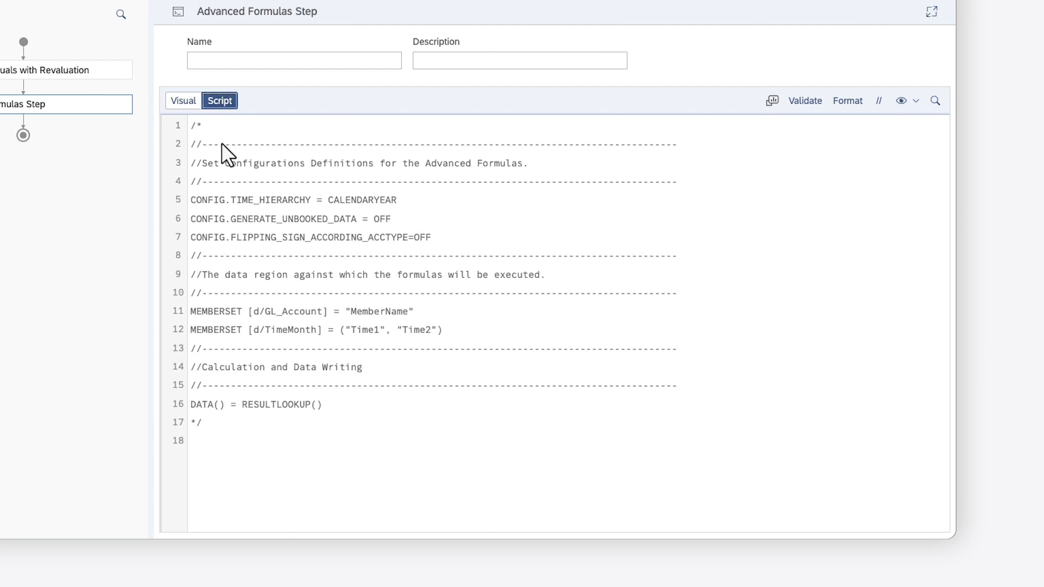
{"action": "left_click", "coordinate": [192, 126]}
{"action": "key", "text": "Delete"}
{"action": "key", "text": "Delete"}
{"action": "key", "text": "Delete"}
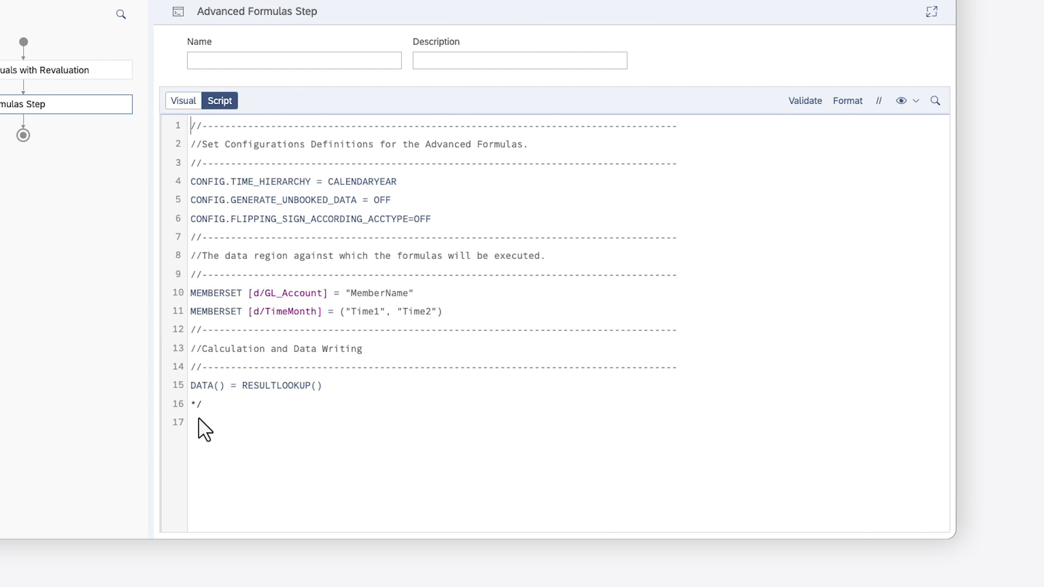
{"action": "left_click", "coordinate": [191, 405]}
{"action": "key", "text": "Delete"}
{"action": "key", "text": "Delete"}
{"action": "key", "text": "Delete"}
Step: Set the script's GL_Account member set to "FPA1/022" and its TimeMonth member set to the %FromDate% parameter
{"action": "double_click", "coordinate": [371, 301]}
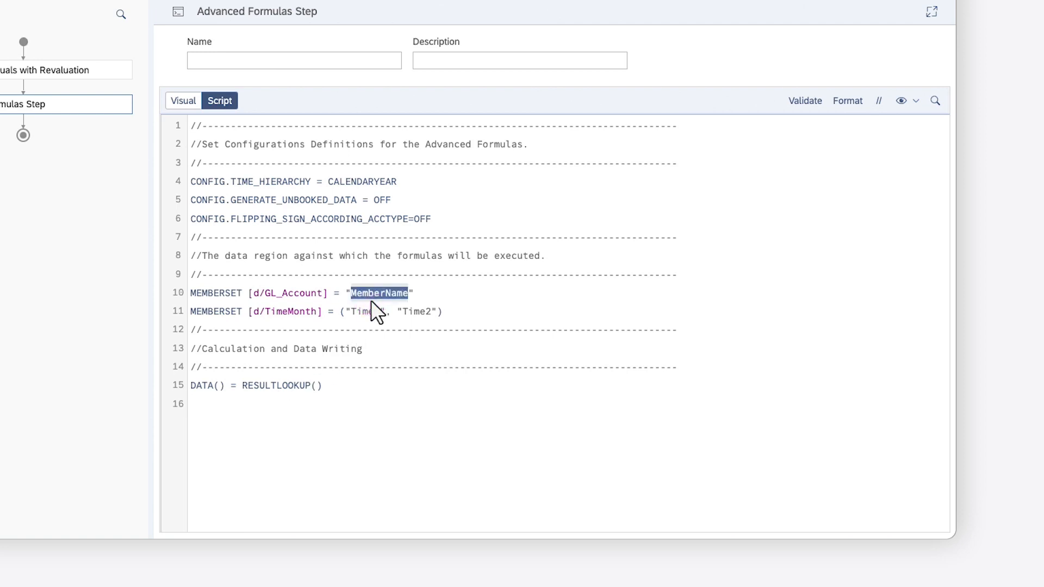
{"action": "type", "text": "FPA"}
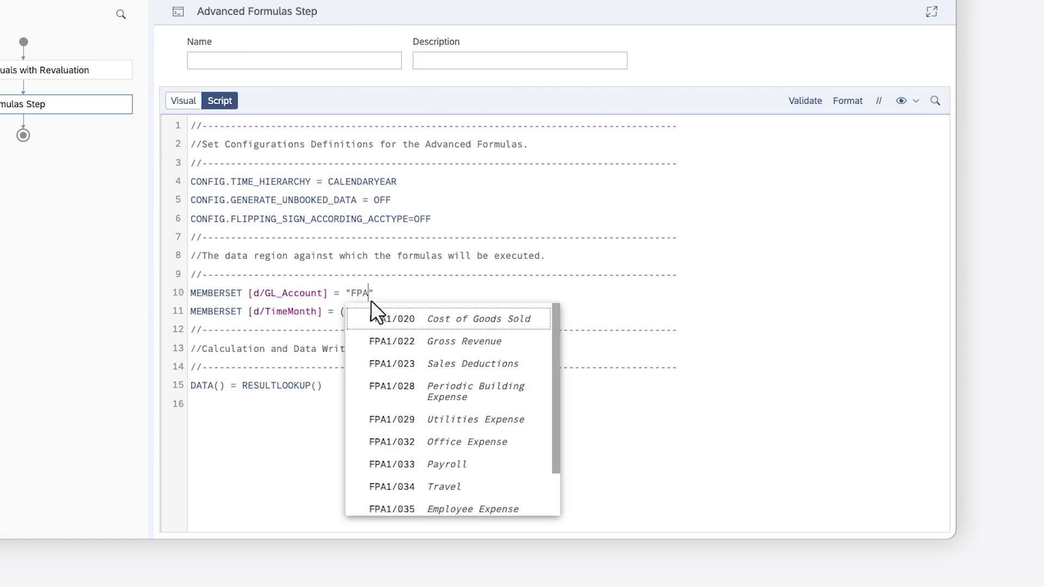
{"action": "type", "text": "1/022"}
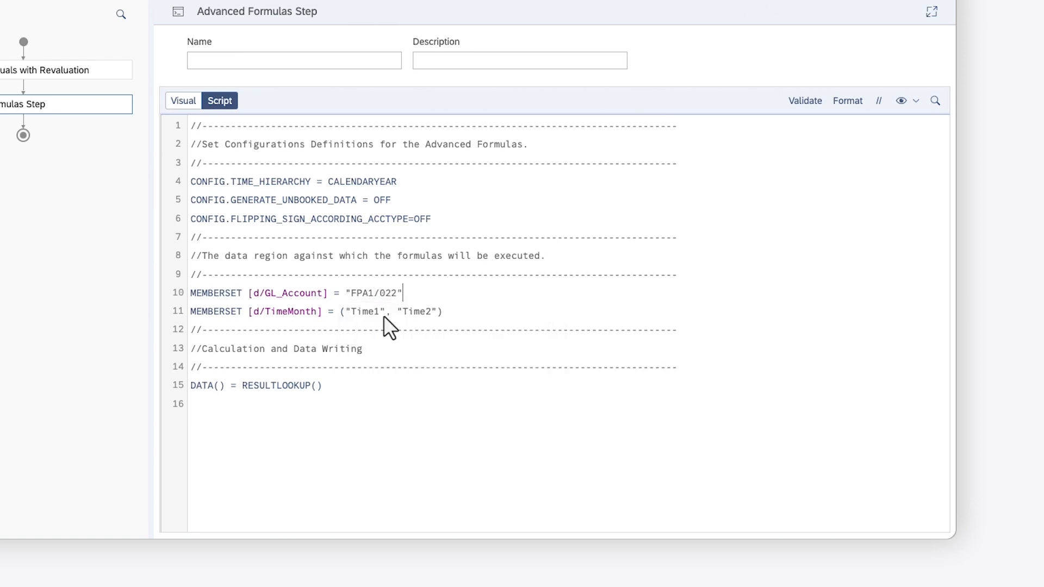
{"action": "left_click_drag", "start_coordinate": [345, 311], "coordinate": [432, 315]}
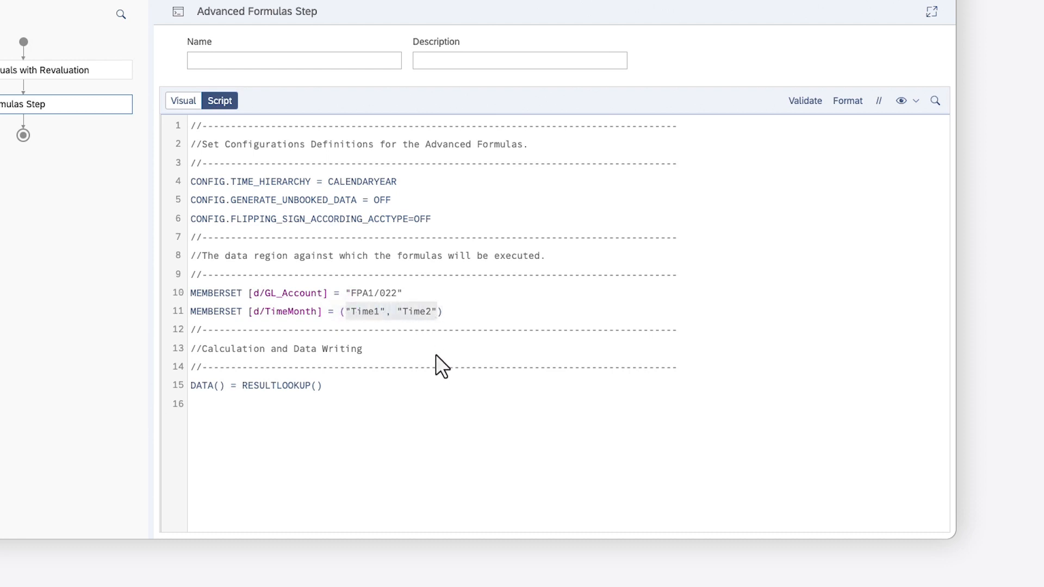
{"action": "type", "text": "%"}
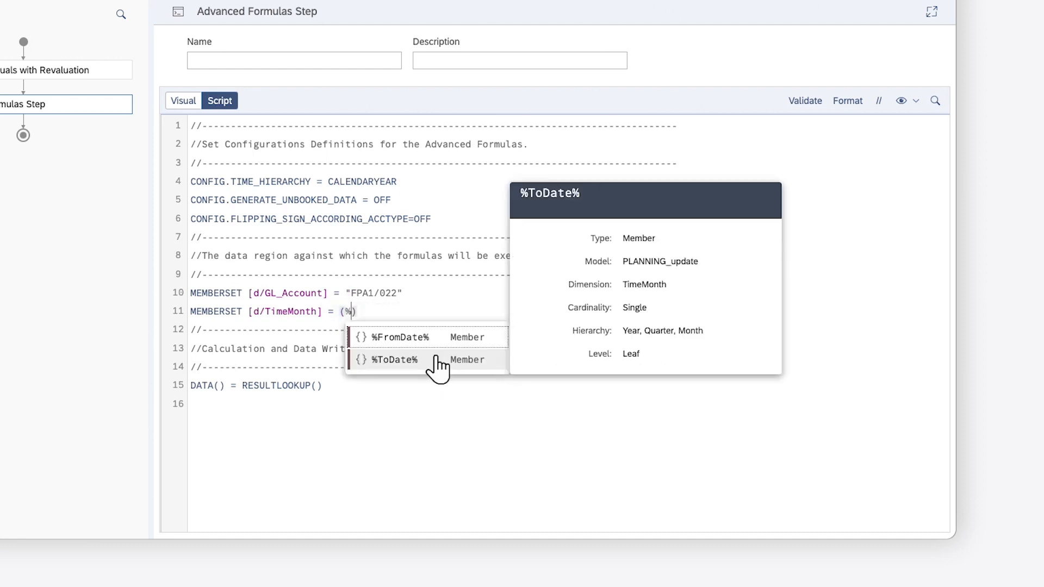
{"action": "left_click", "coordinate": [411, 338]}
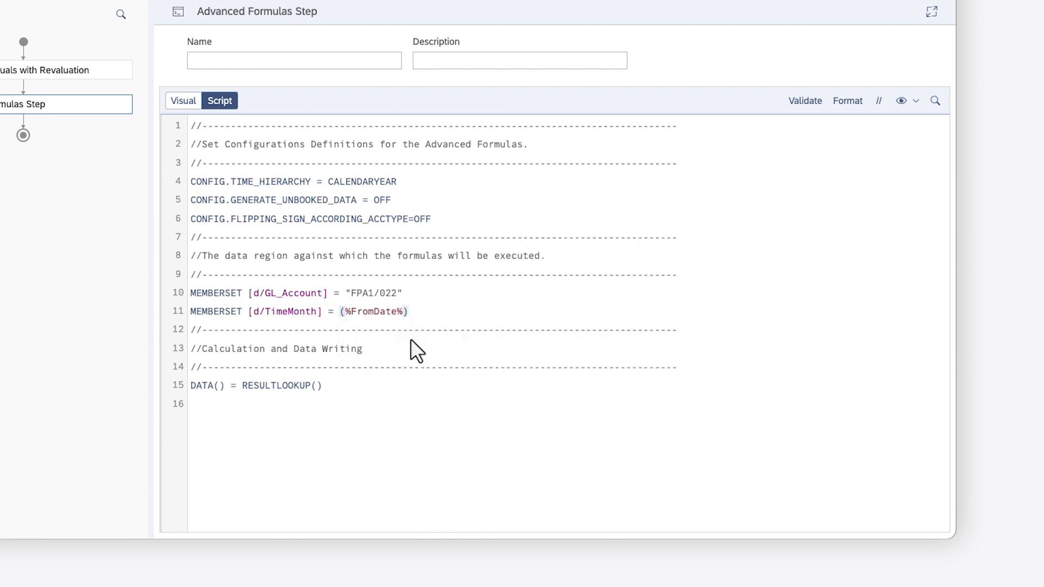
Step: Complete the DATA target in the script with [d/TimeMonth] = %ToDate%
{"action": "left_click", "coordinate": [220, 386]}
{"action": "type", "text": "["}
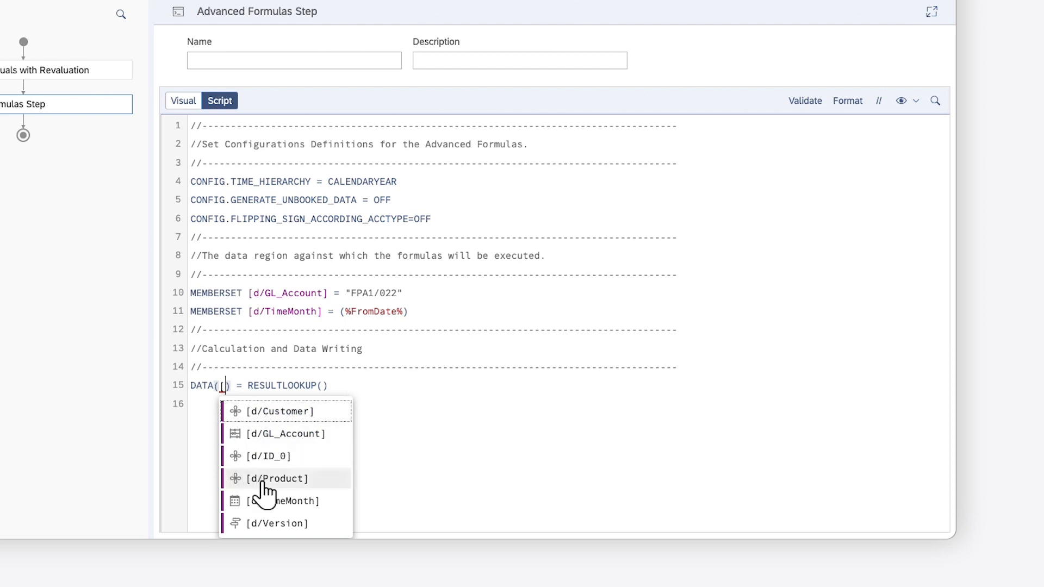
{"action": "left_click", "coordinate": [275, 501]}
{"action": "type", "text": "= "}
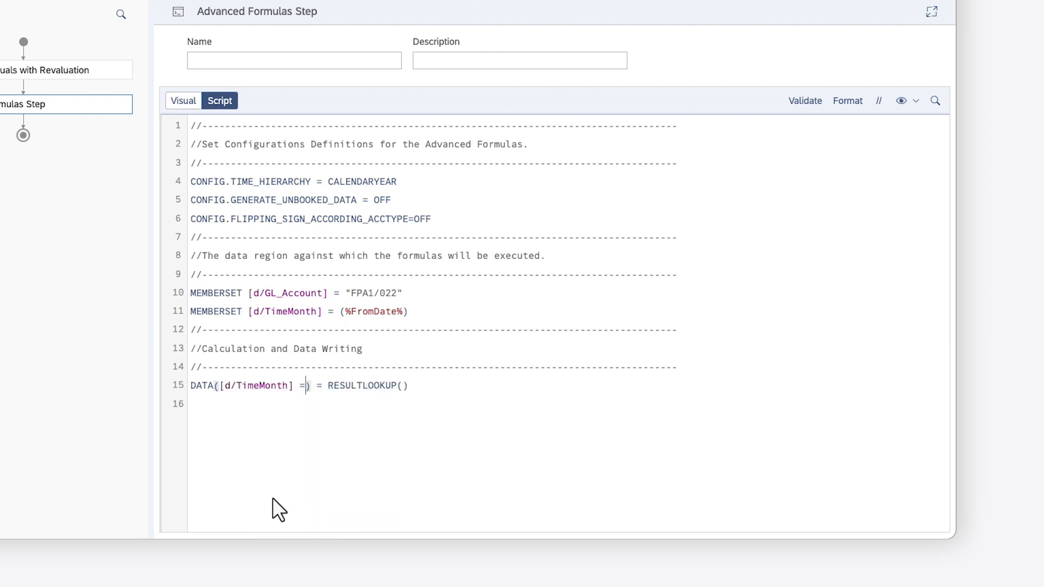
{"action": "type", "text": "%"}
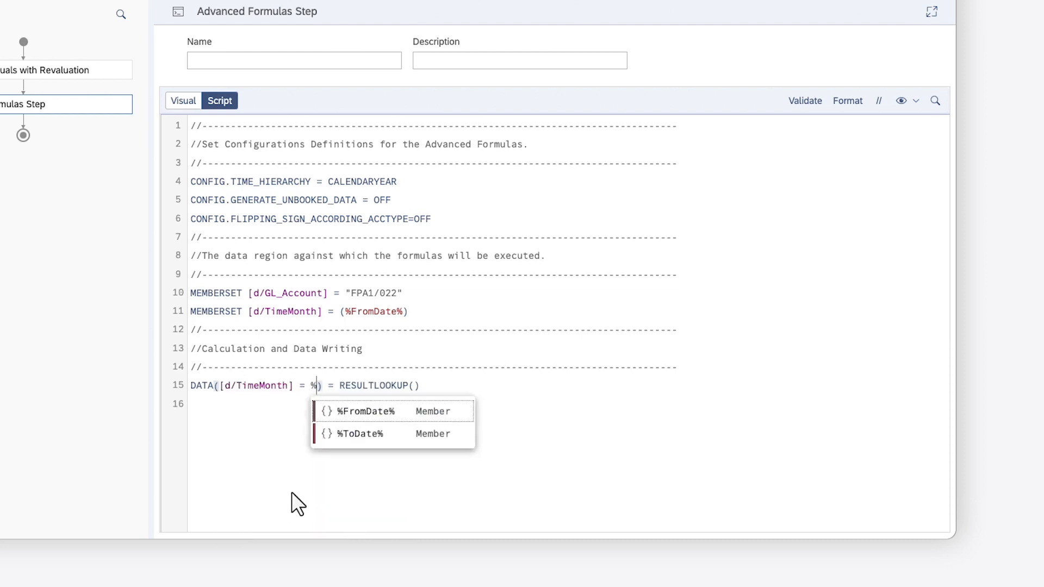
{"action": "left_click", "coordinate": [353, 434]}
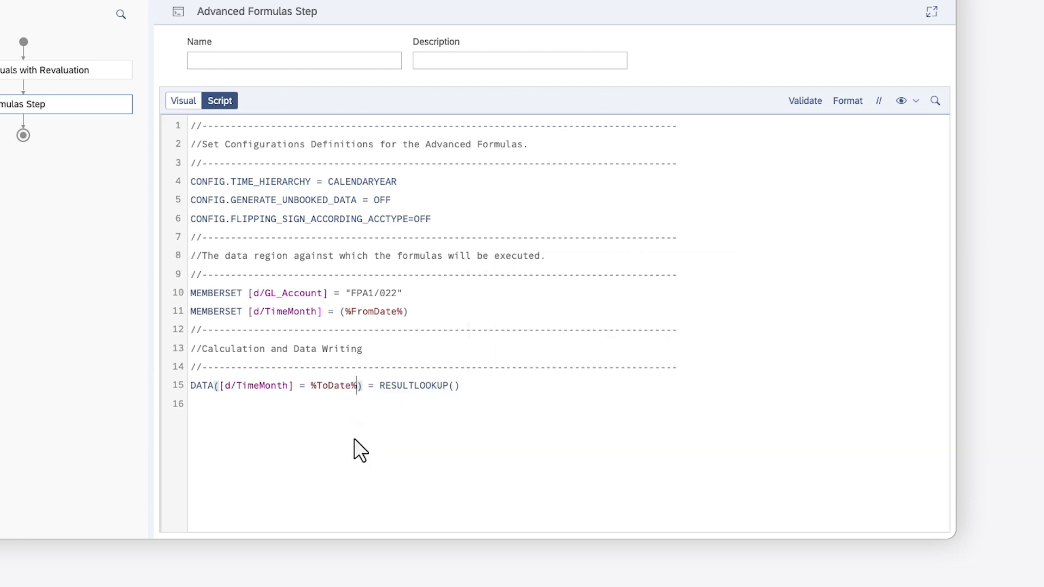
Step: Fill the RESULTLOOKUP function with [d/Version] = "public.Actual" and save the data action
{"action": "left_click", "coordinate": [454, 387]}
{"action": "type", "text": "["}
{"action": "left_click", "coordinate": [507, 524]}
{"action": "type", "text": "= \""}
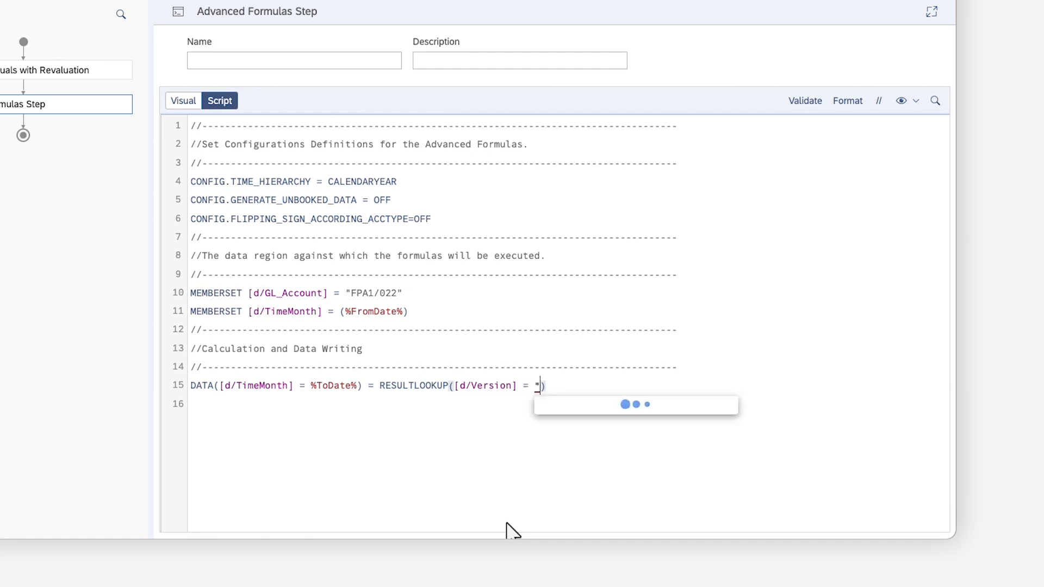
{"action": "left_click", "coordinate": [582, 414]}
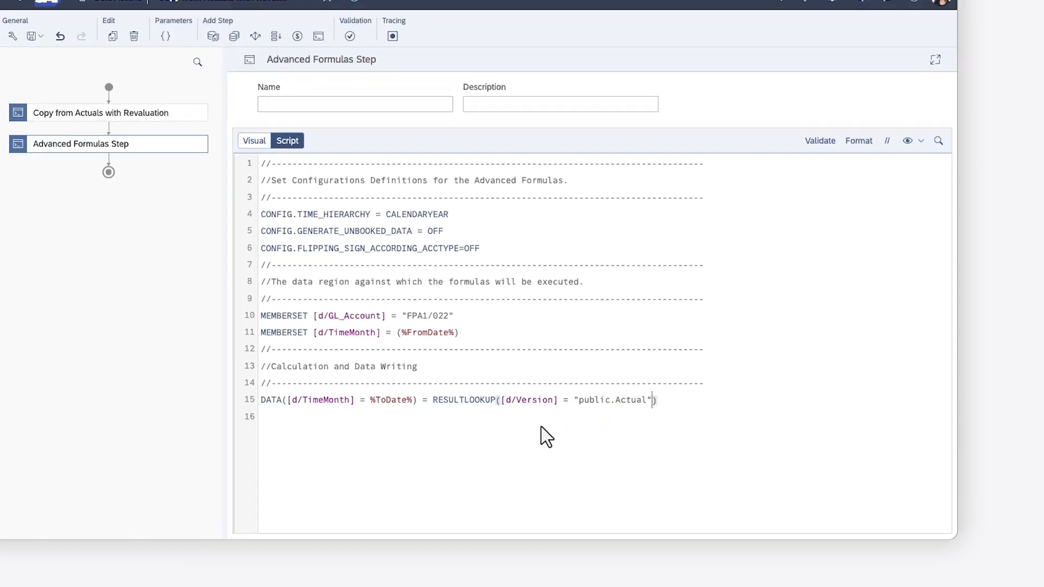
{"action": "left_click", "coordinate": [37, 39]}
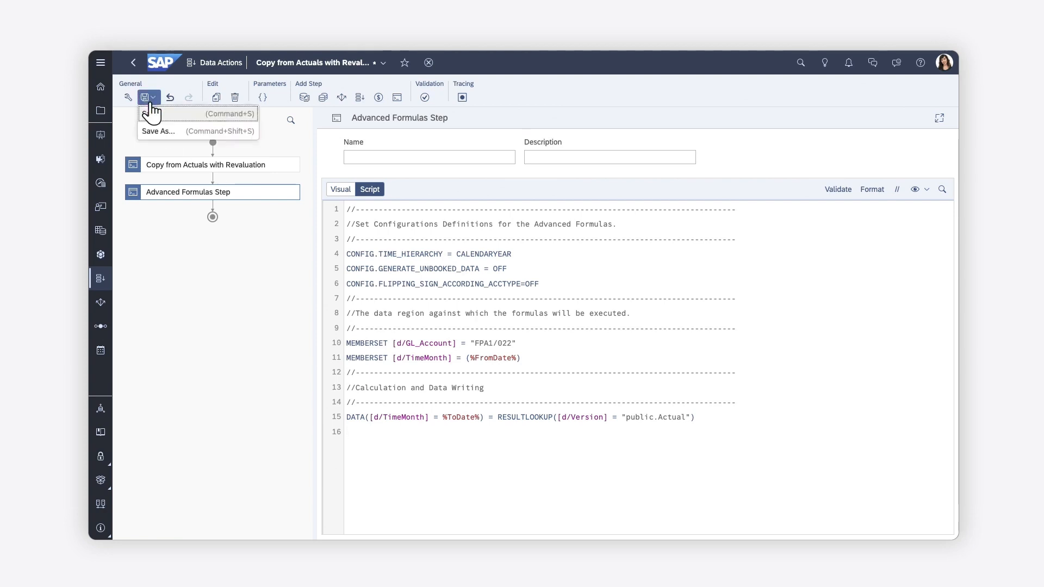
{"action": "left_click", "coordinate": [154, 113]}
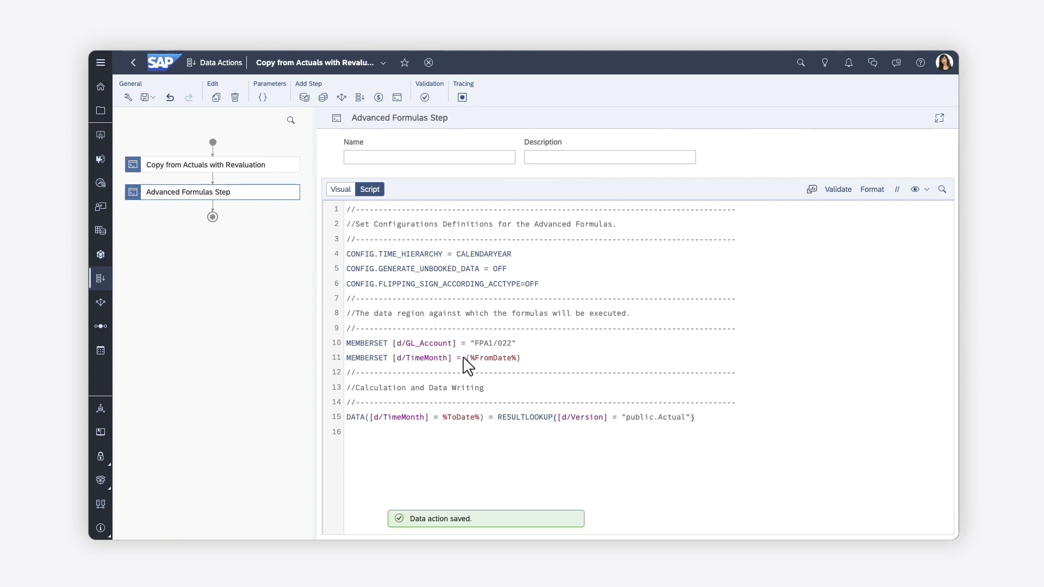
Step: Examine the estimated function scope of the RESULTLOOKUP expression, including its unrestricted dimensions
{"action": "mouse_move", "coordinate": [462, 392]}
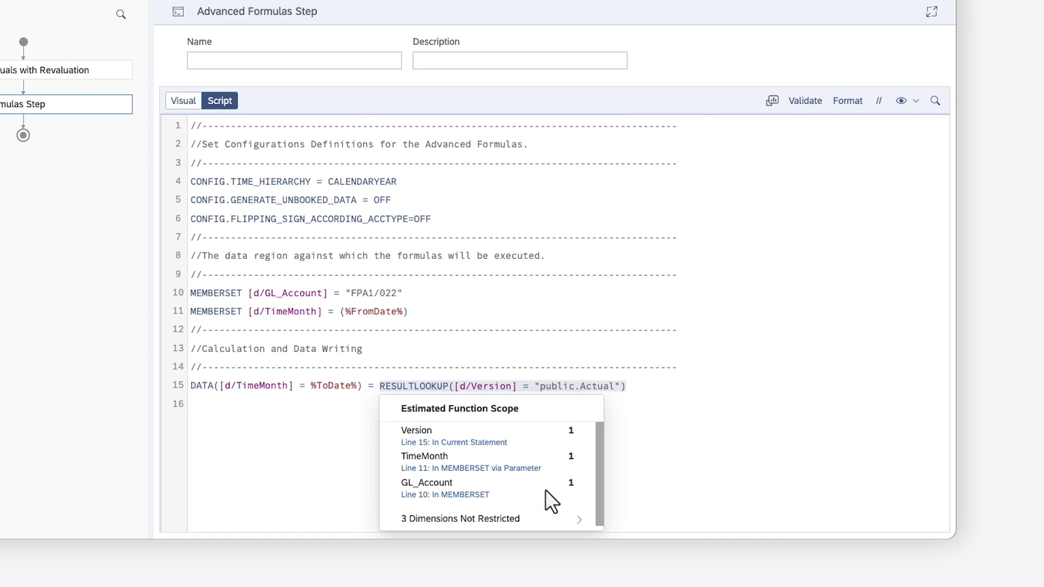
{"action": "left_click", "coordinate": [577, 521]}
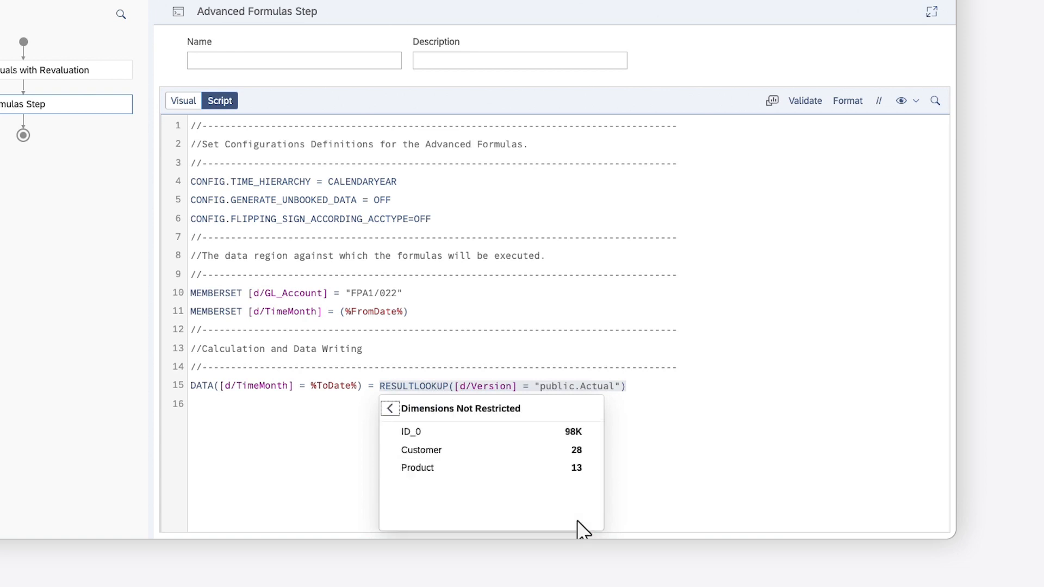
{"action": "left_click", "coordinate": [389, 408]}
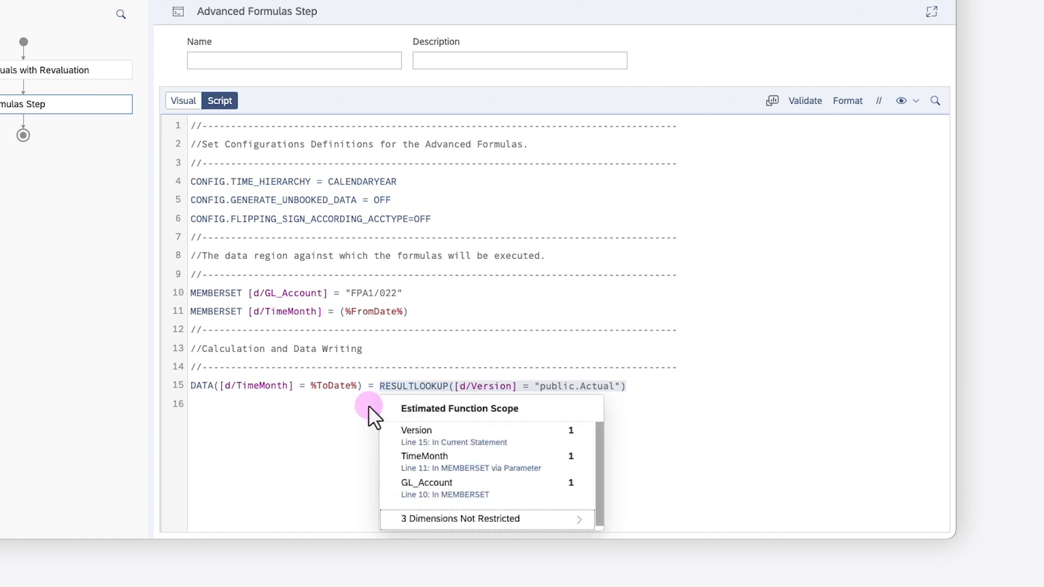
Step: Multiply the RESULTLOOKUP expression by (1 + %Growth%) in the script's DATA statement and validate the script
{"action": "left_click", "coordinate": [367, 406]}
{"action": "left_click", "coordinate": [633, 386]}
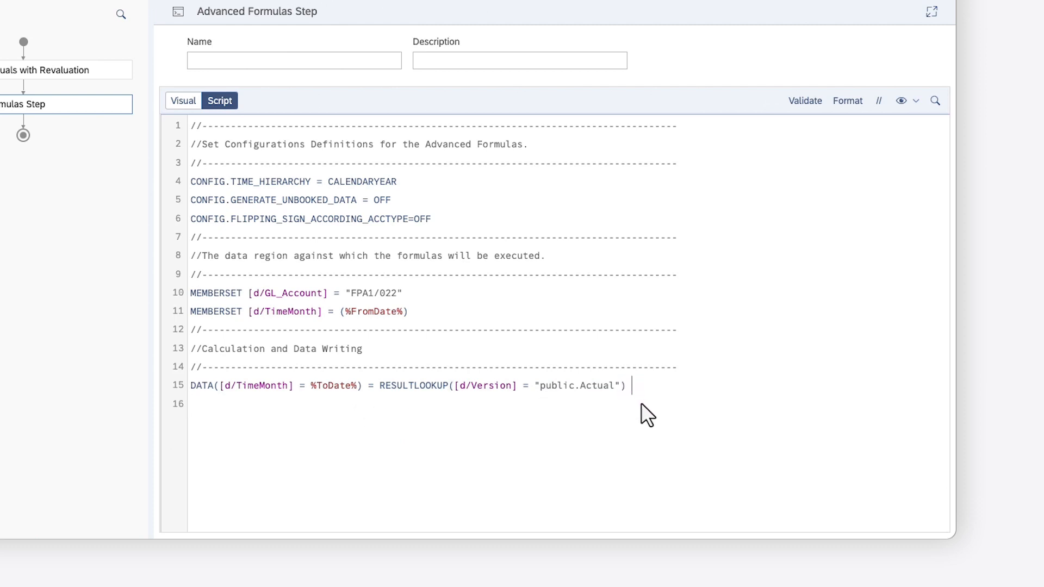
{"action": "type", "text": "* (1 + %"}
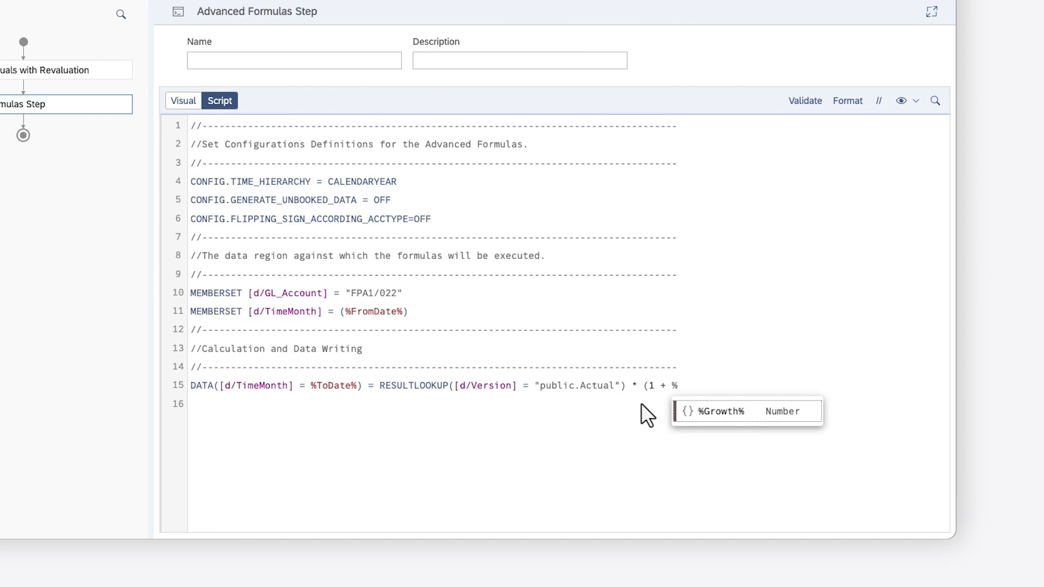
{"action": "left_click", "coordinate": [728, 414]}
{"action": "type", "text": ")"}
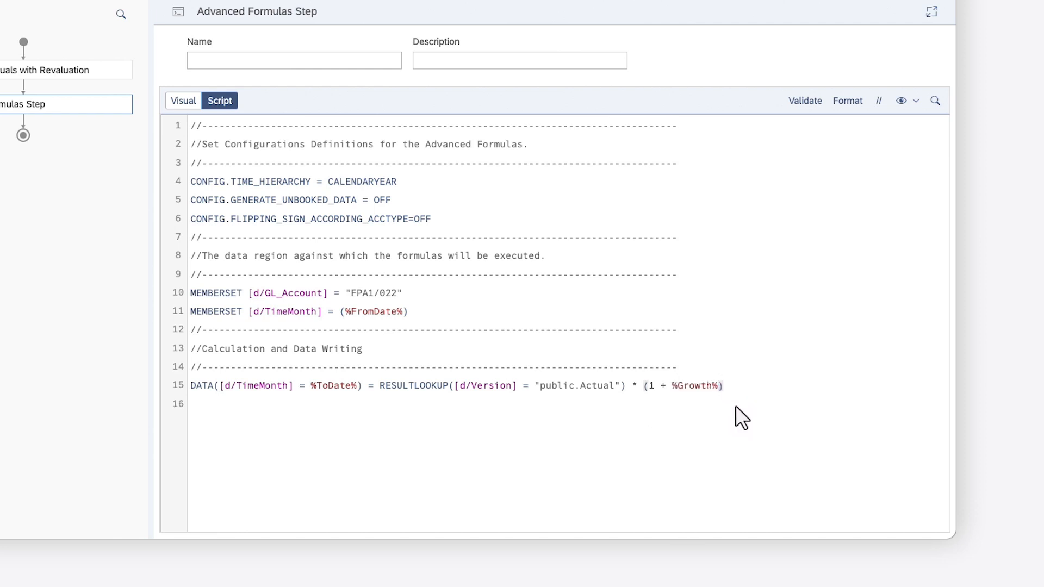
{"action": "left_click", "coordinate": [805, 102]}
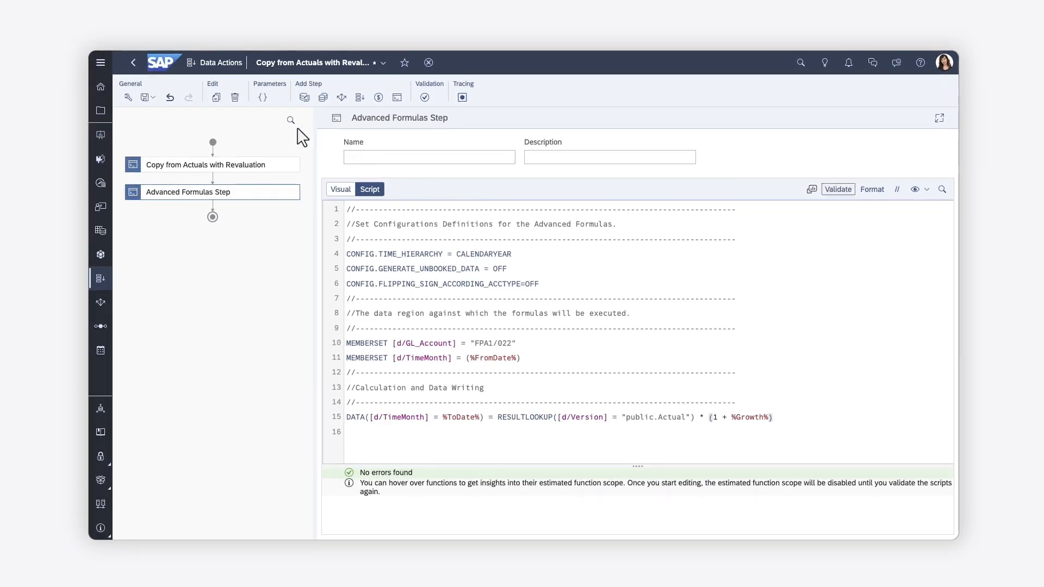
Step: Delete the unnamed second advanced formulas step, keeping Copy from Actuals with Revaluation, and save the data action
{"action": "left_click", "coordinate": [235, 97]}
{"action": "left_click", "coordinate": [150, 98]}
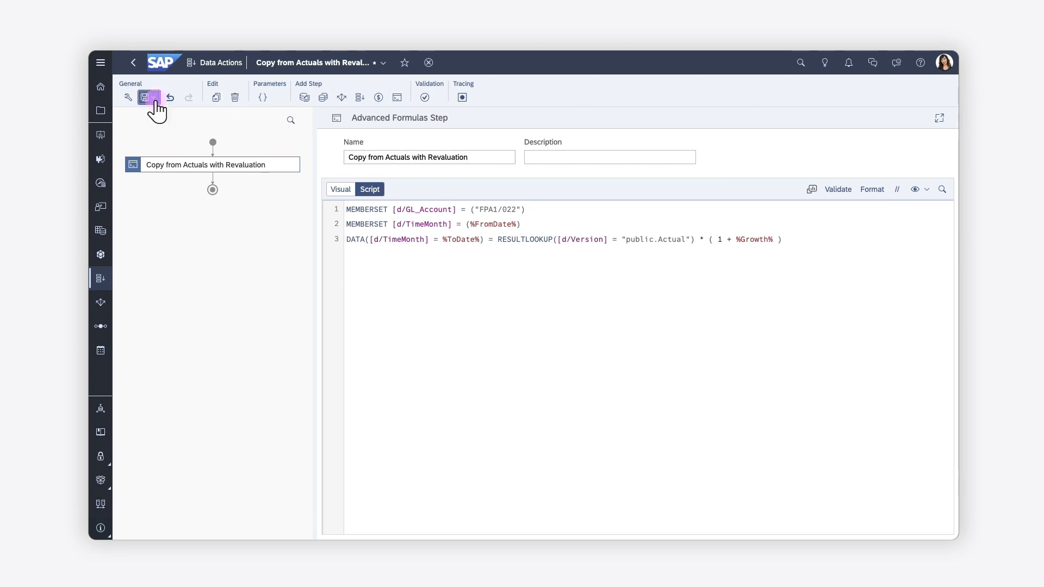
{"action": "left_click", "coordinate": [155, 111]}
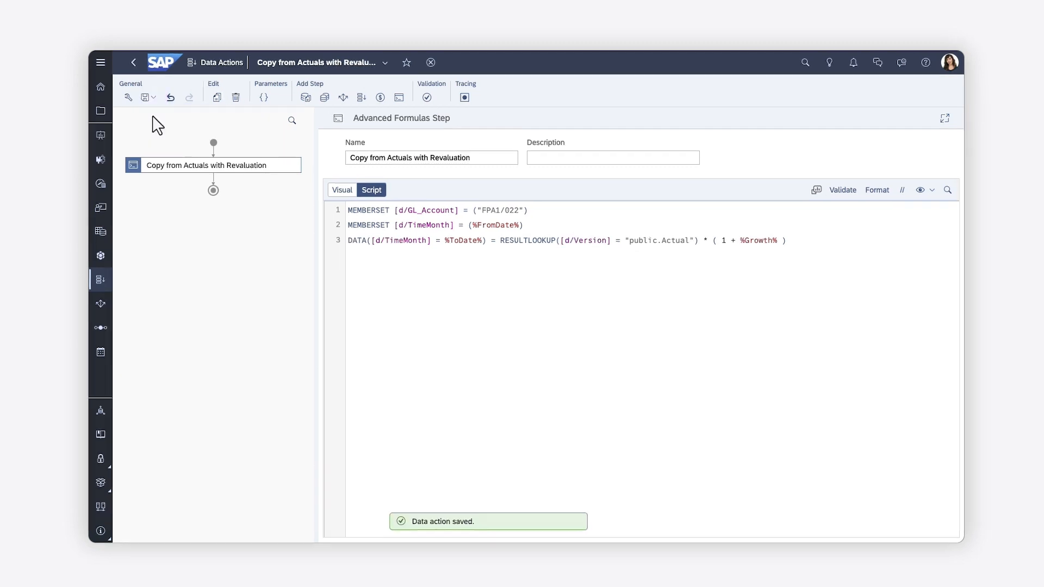